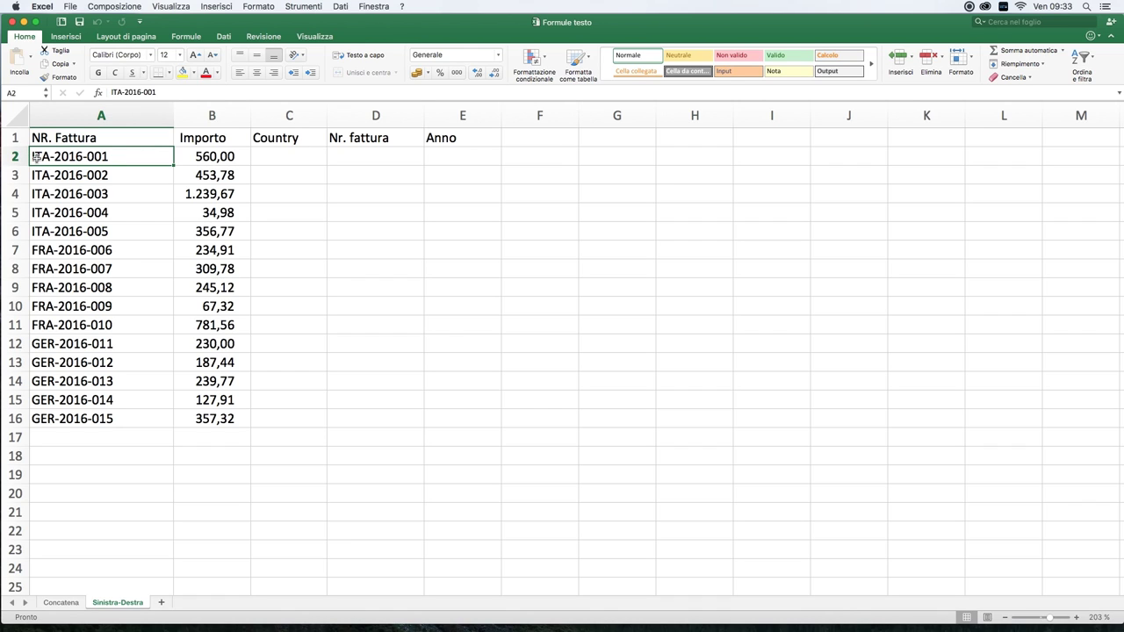
Step: Review the Italian, French and German invoice codes in column A
click(42, 345)
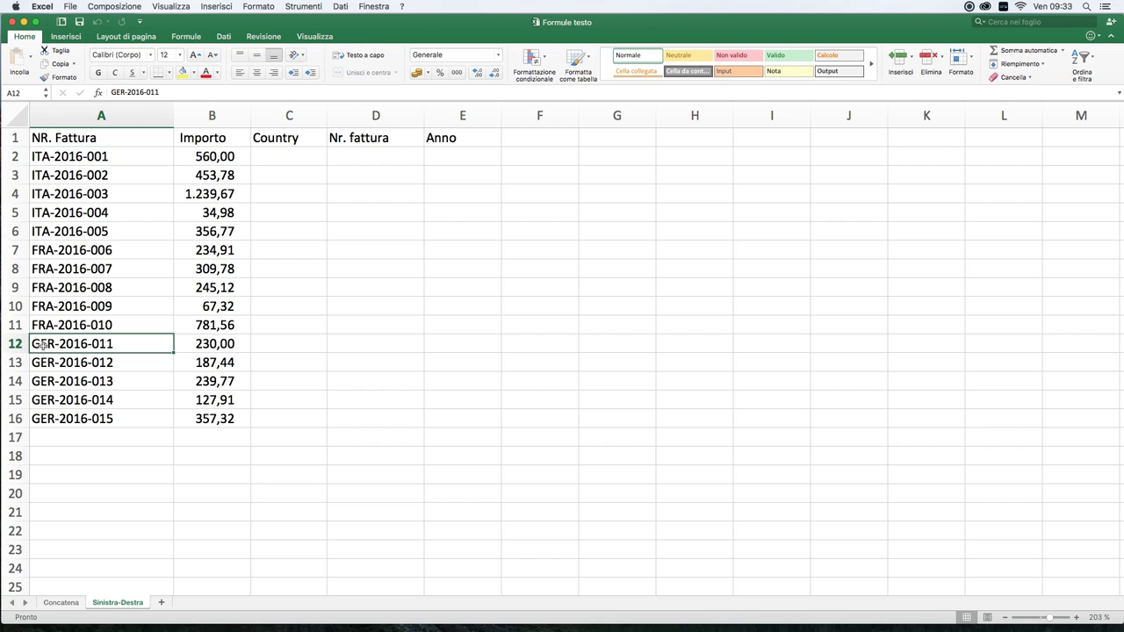
click(46, 160)
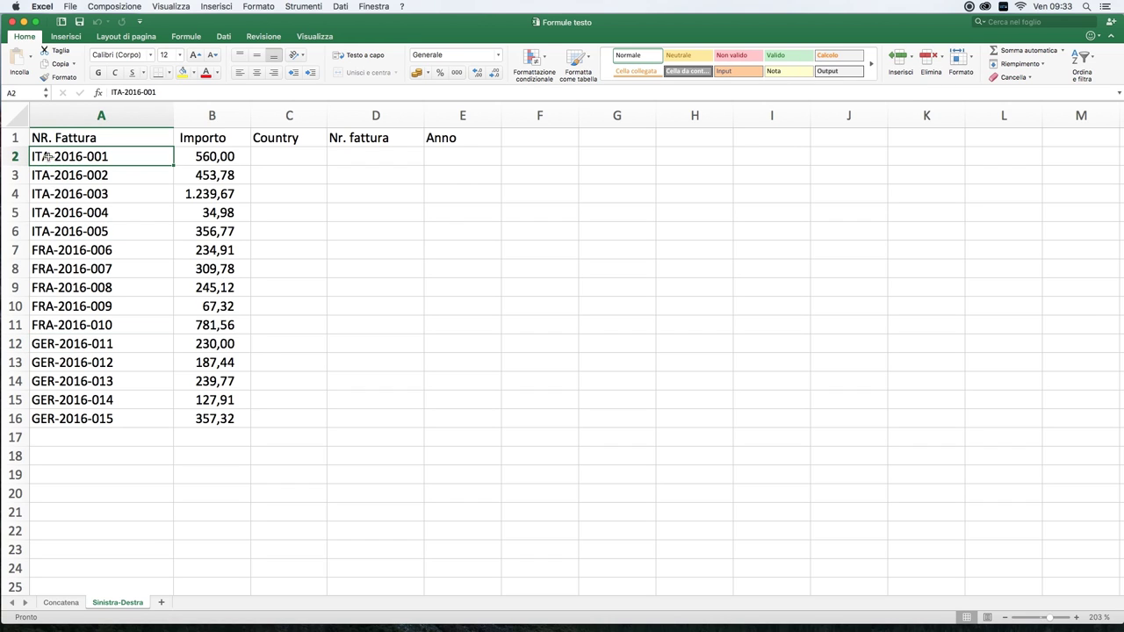
click(46, 253)
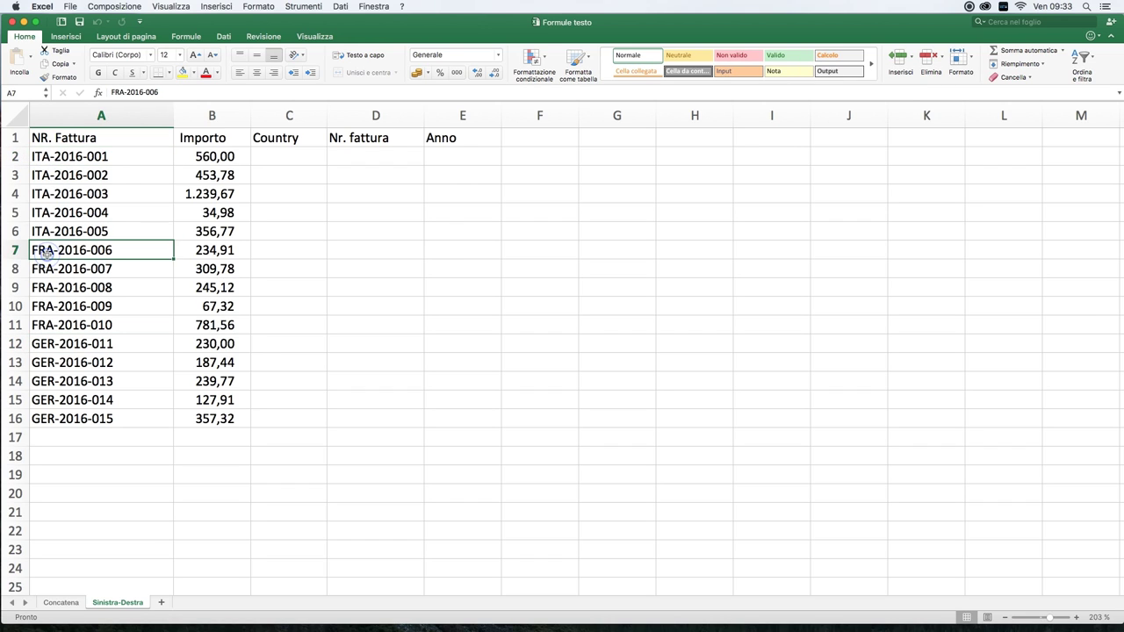
click(35, 344)
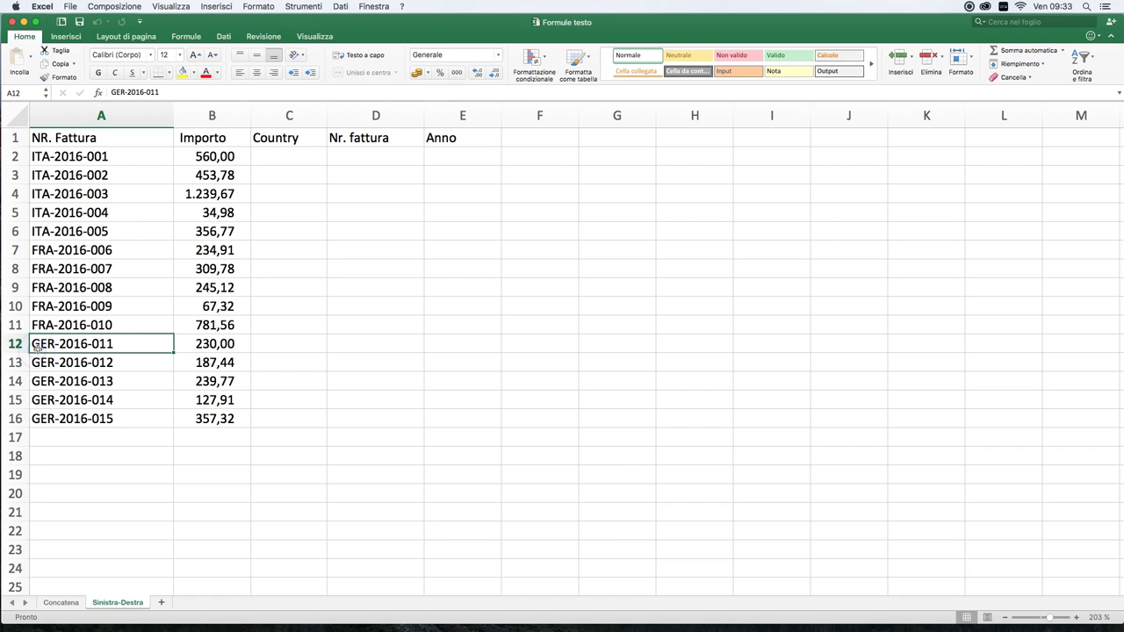
click(66, 158)
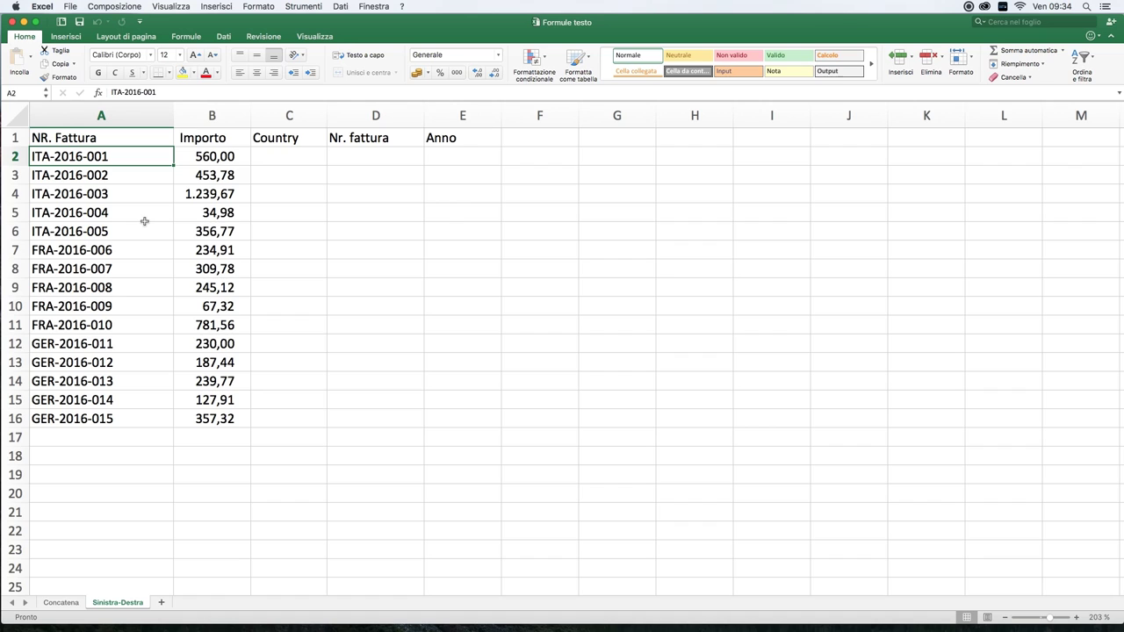
Step: Enter =SINISTRA(A2;3) in C2 to return the country code ITA
click(299, 158)
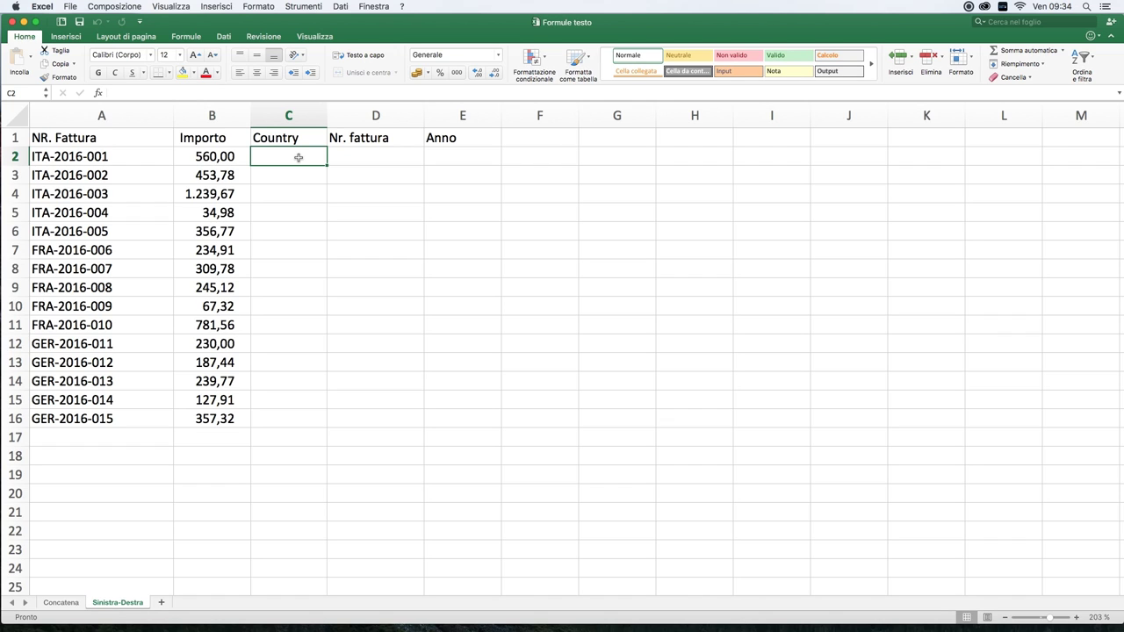
text(=)
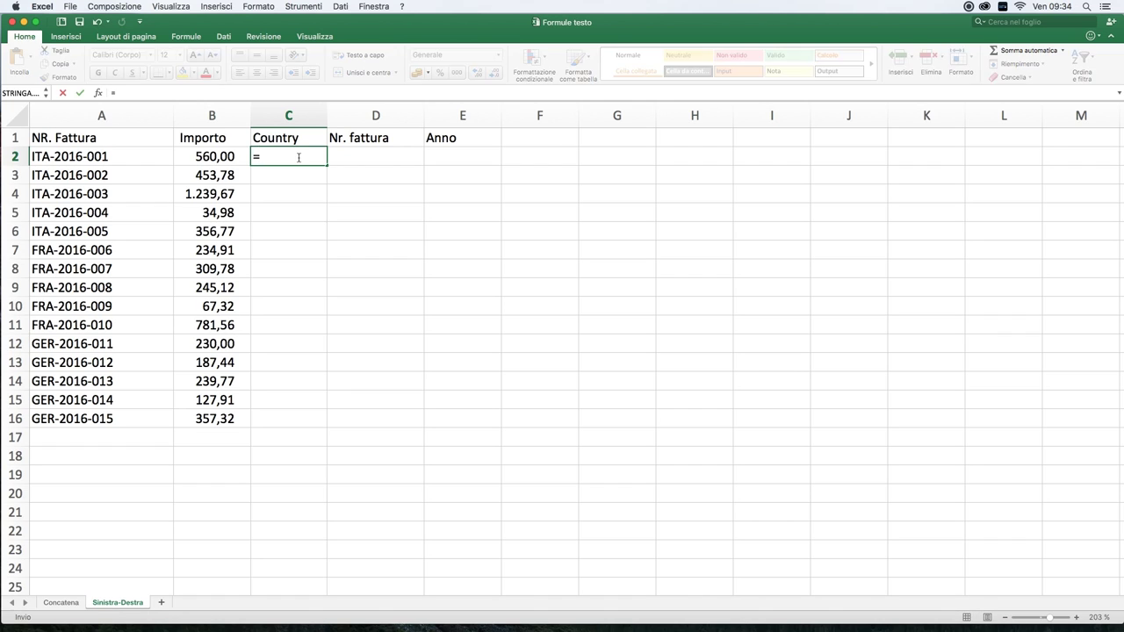
text(sin)
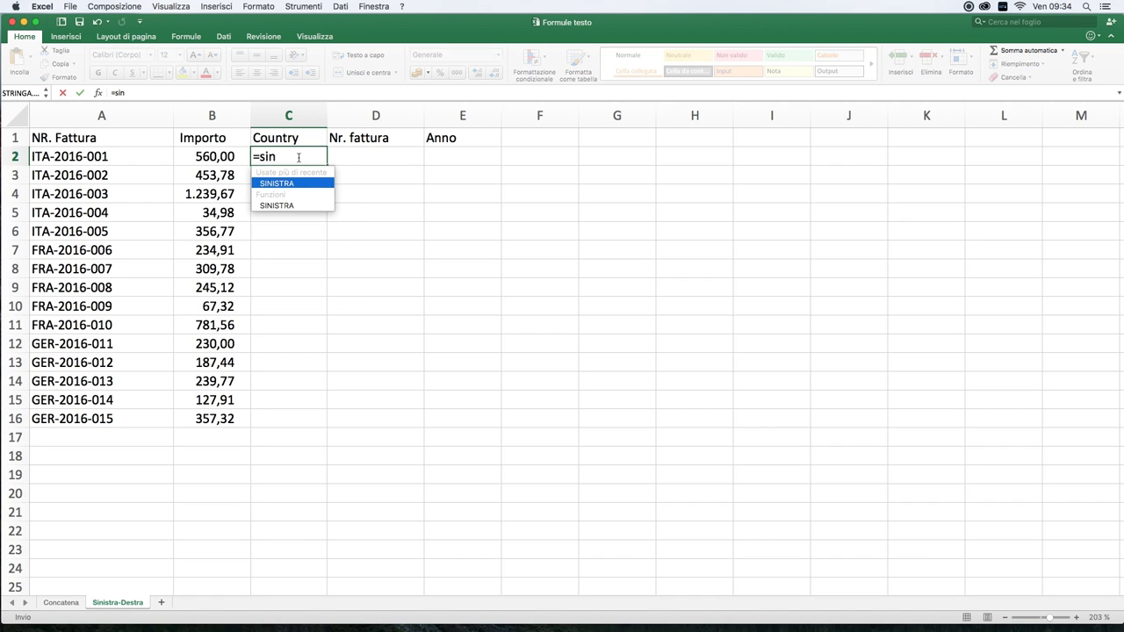
text(istra()
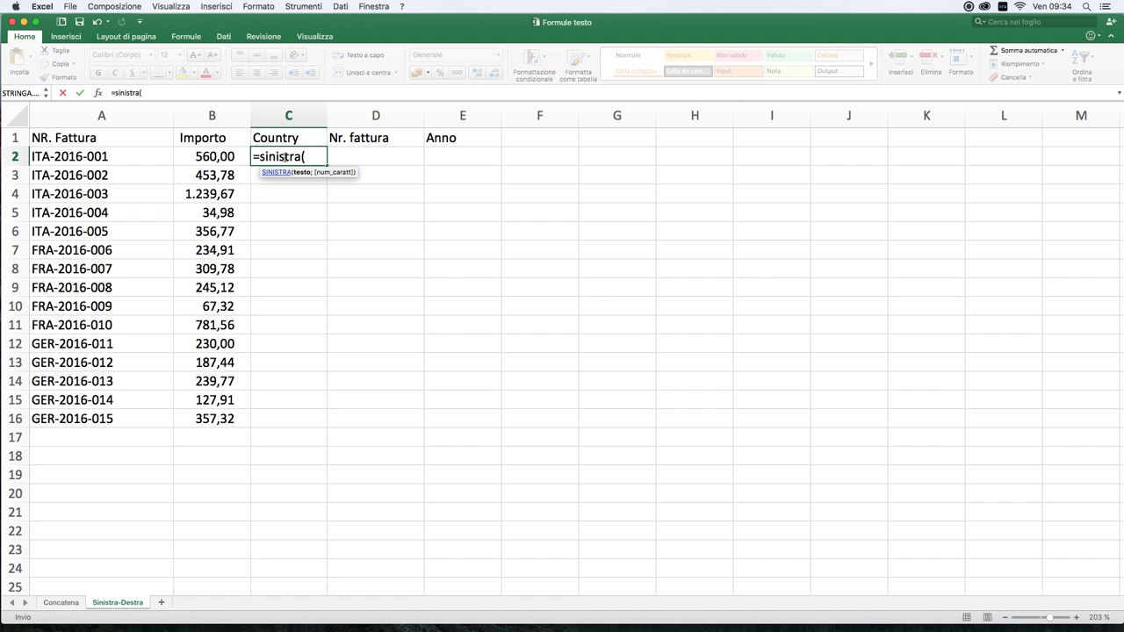
click(88, 157)
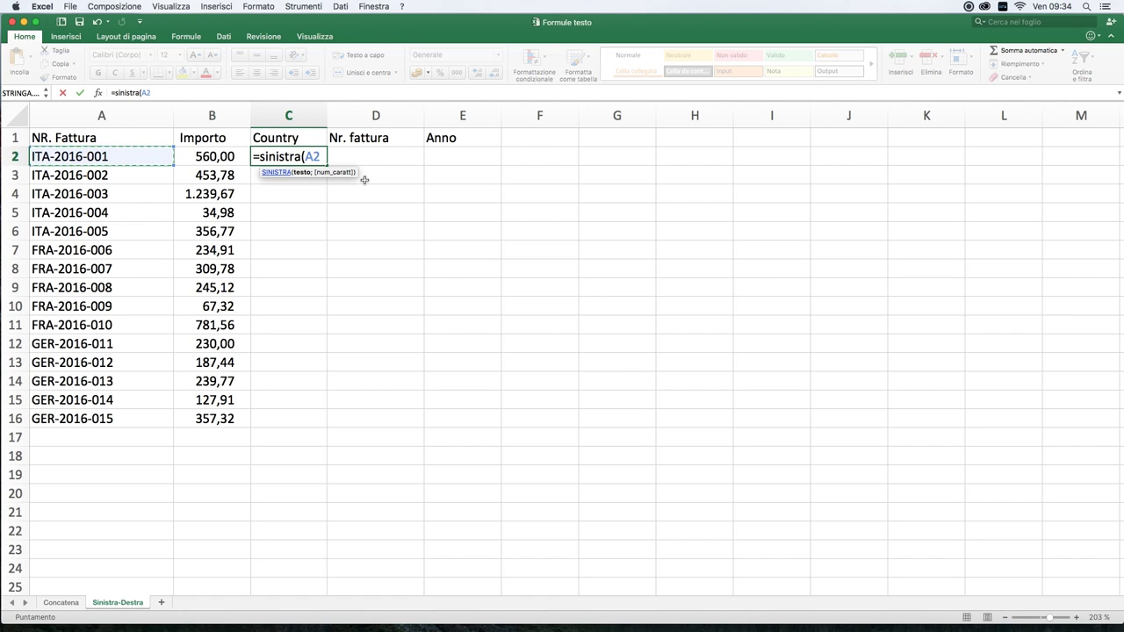
text(;)
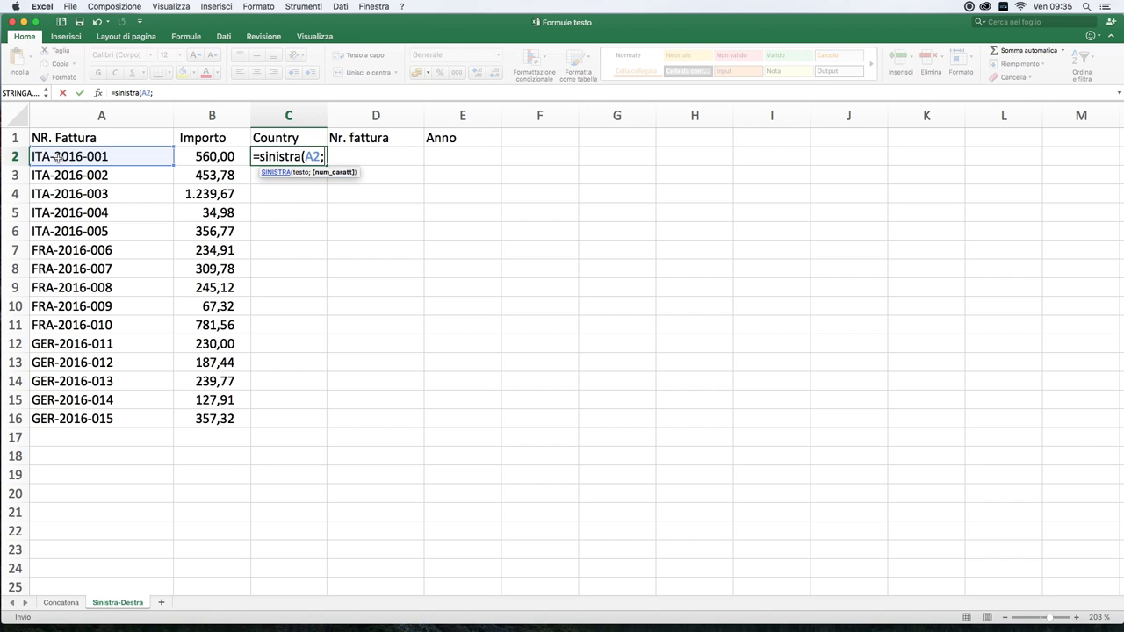
text(3))
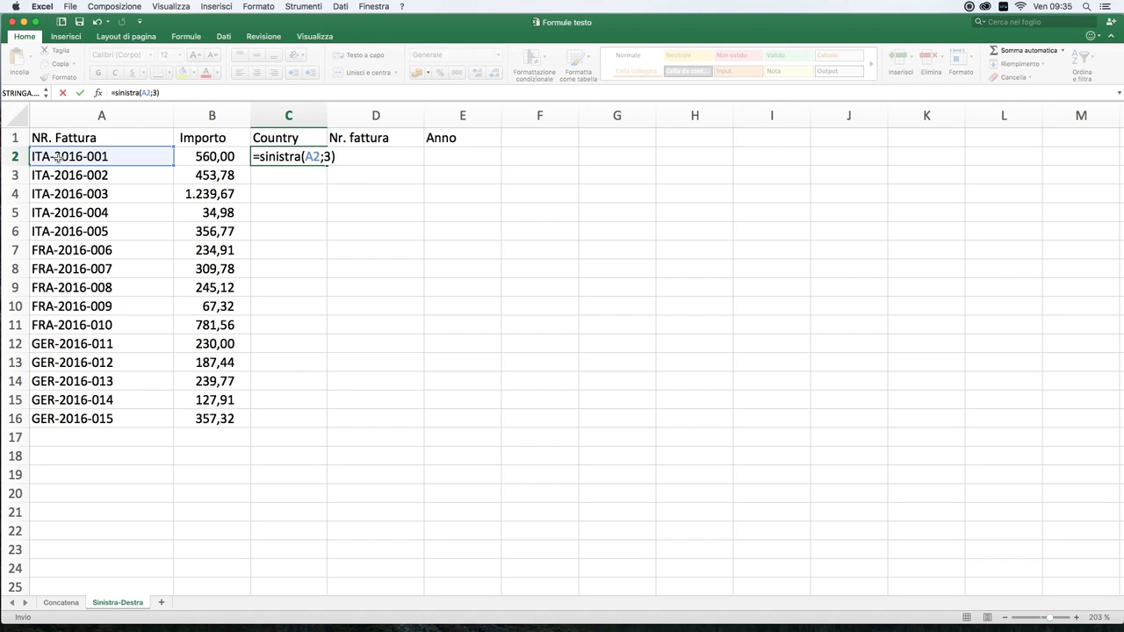
key(Return)
Step: Copy the C2 country formula down through C3:C16
click(310, 156)
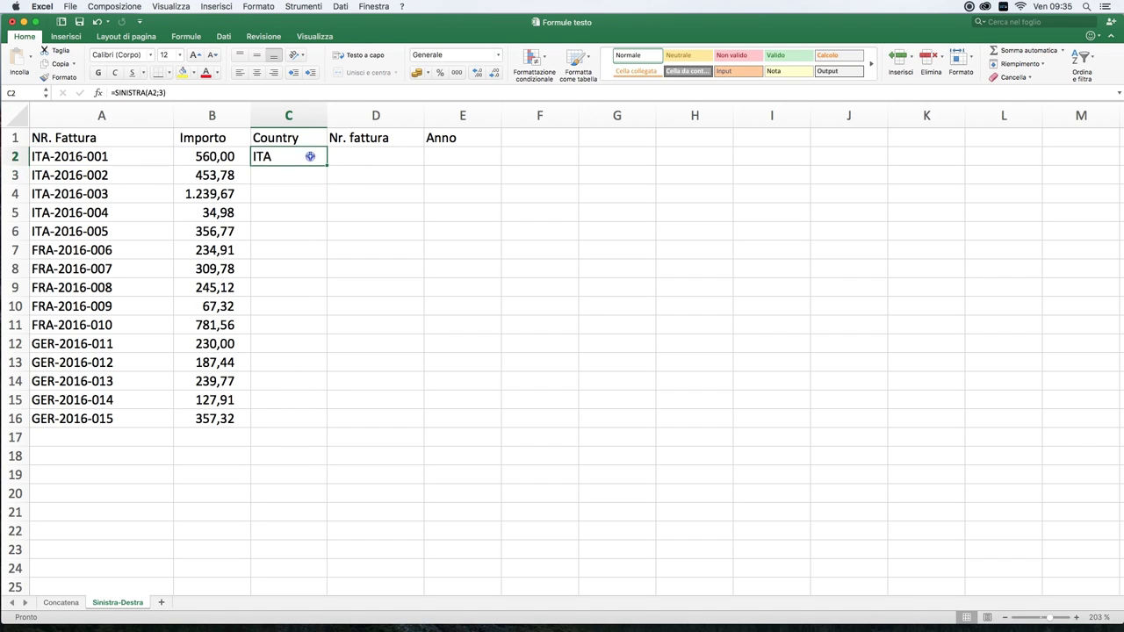
key(super+c)
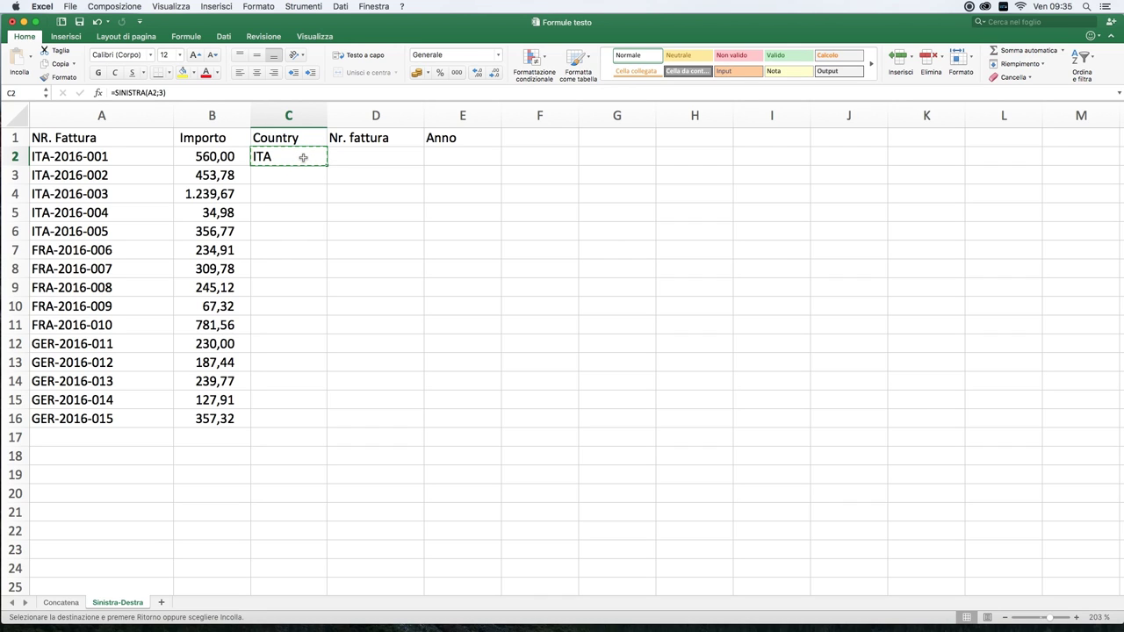
drag(298, 171, 266, 417)
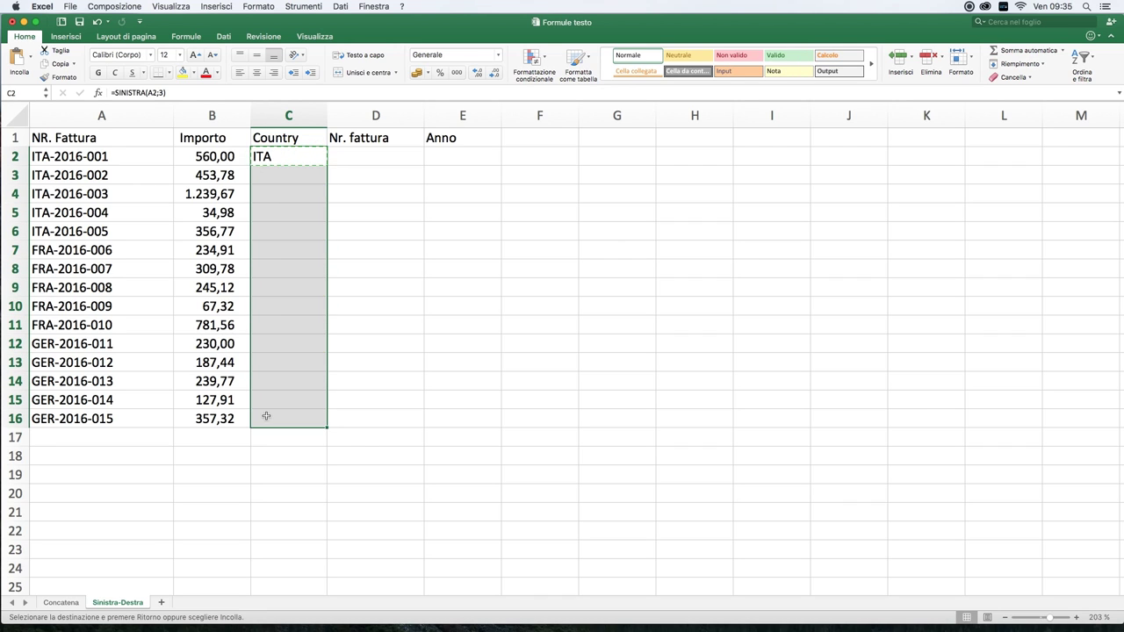
key(super+v)
key(Escape)
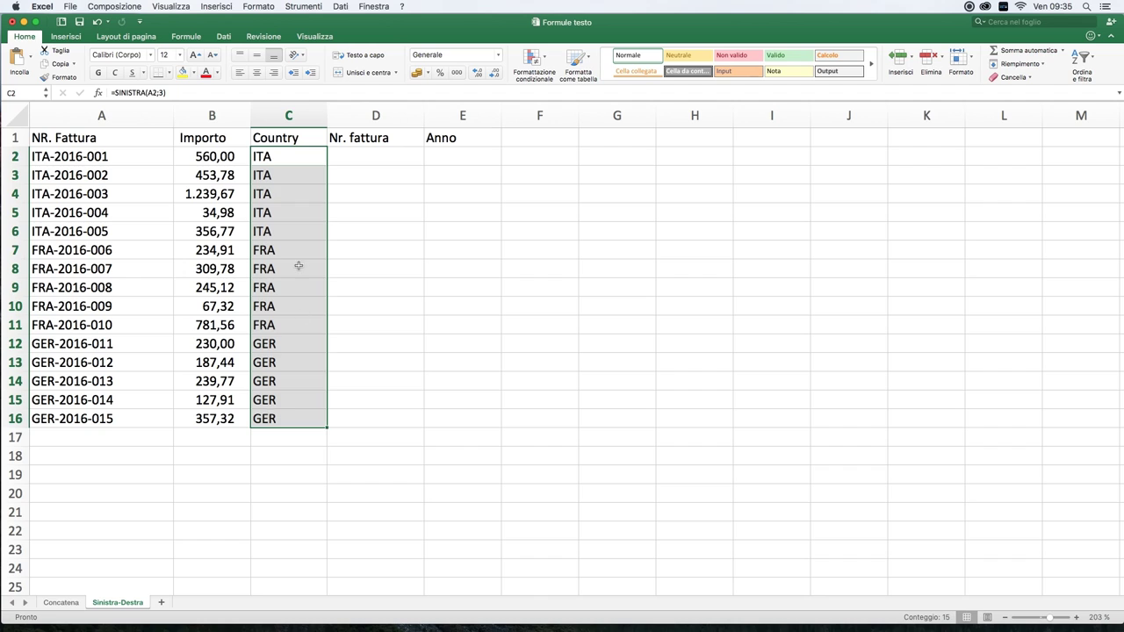
Step: Check the pasted country formulas in rows 7, 8 and 16
click(296, 267)
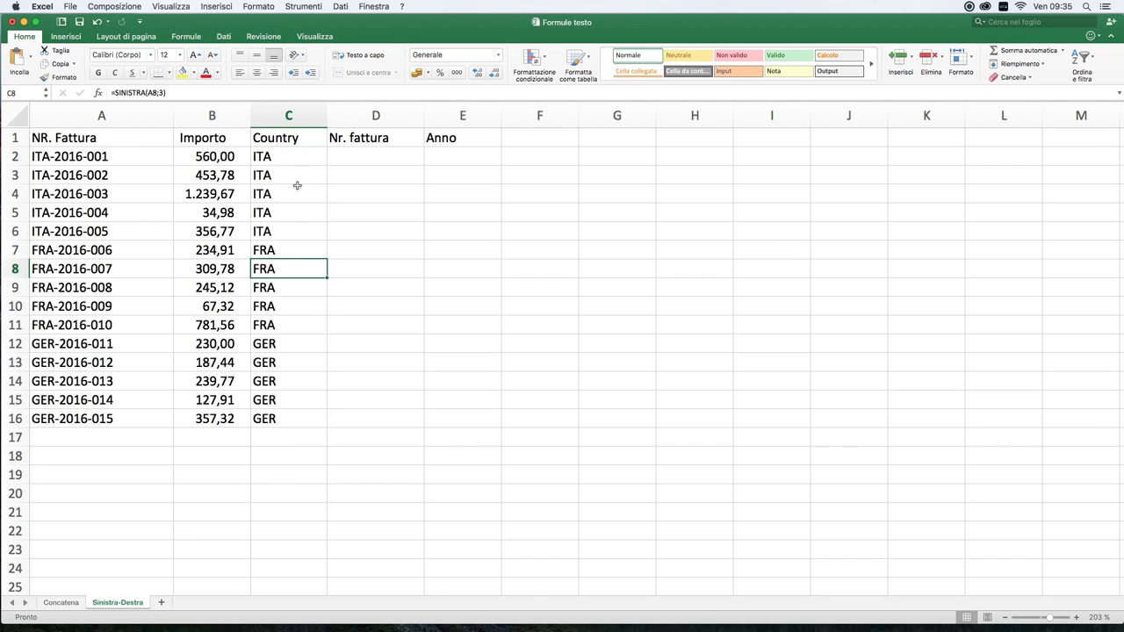
drag(298, 158, 275, 418)
click(278, 250)
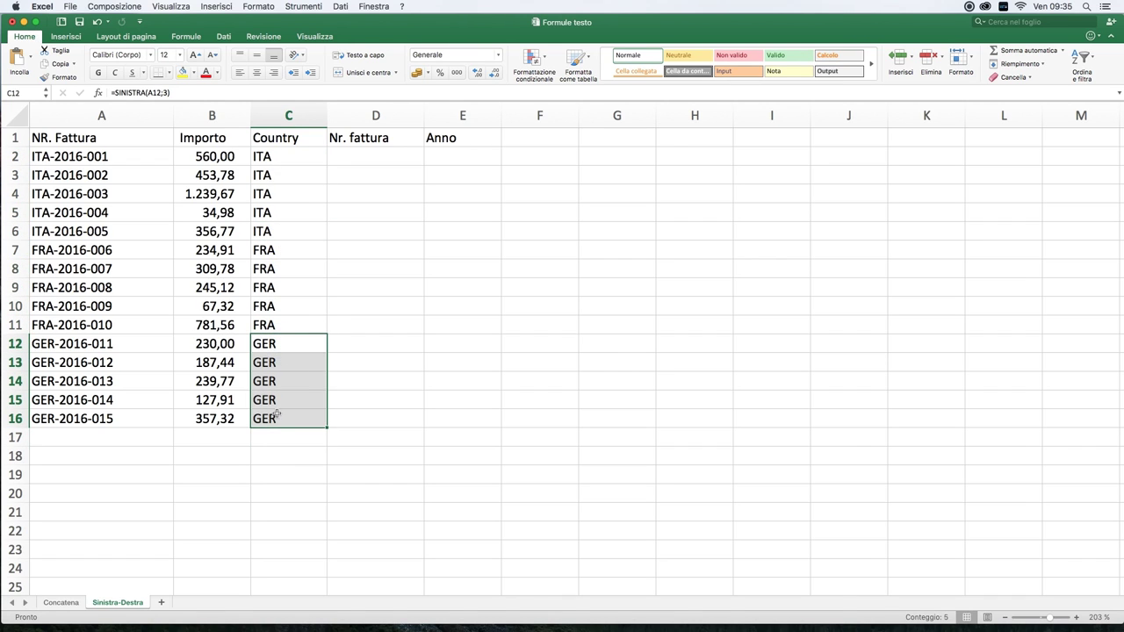
click(275, 419)
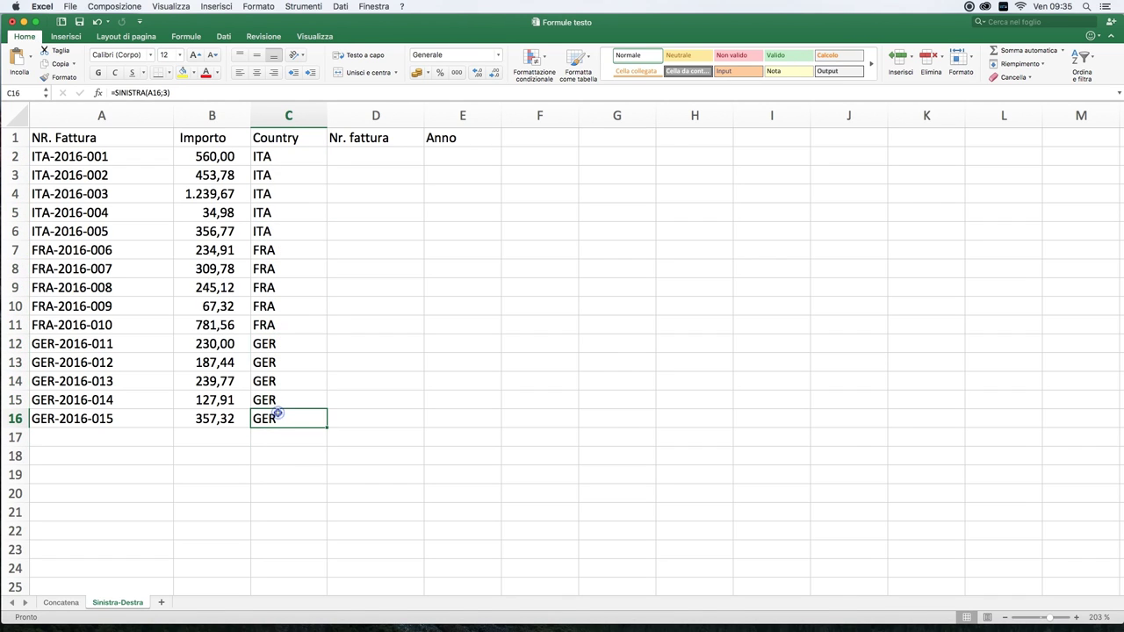
click(362, 155)
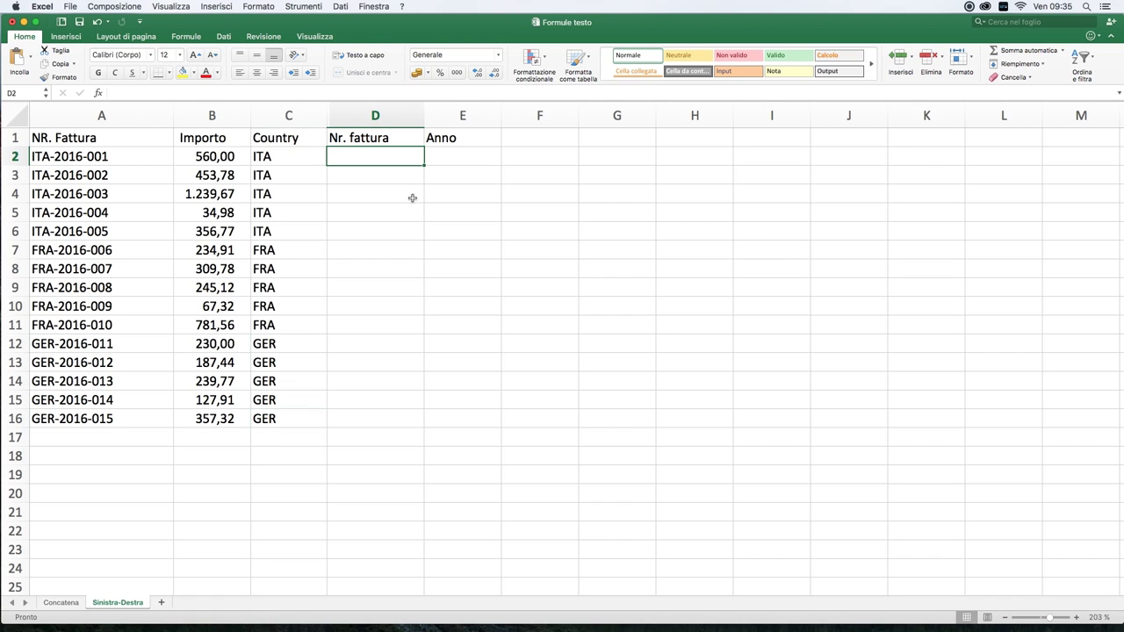
Step: Enter =DESTRA(A2;3) in D2 to return invoice number 001
text(=destr)
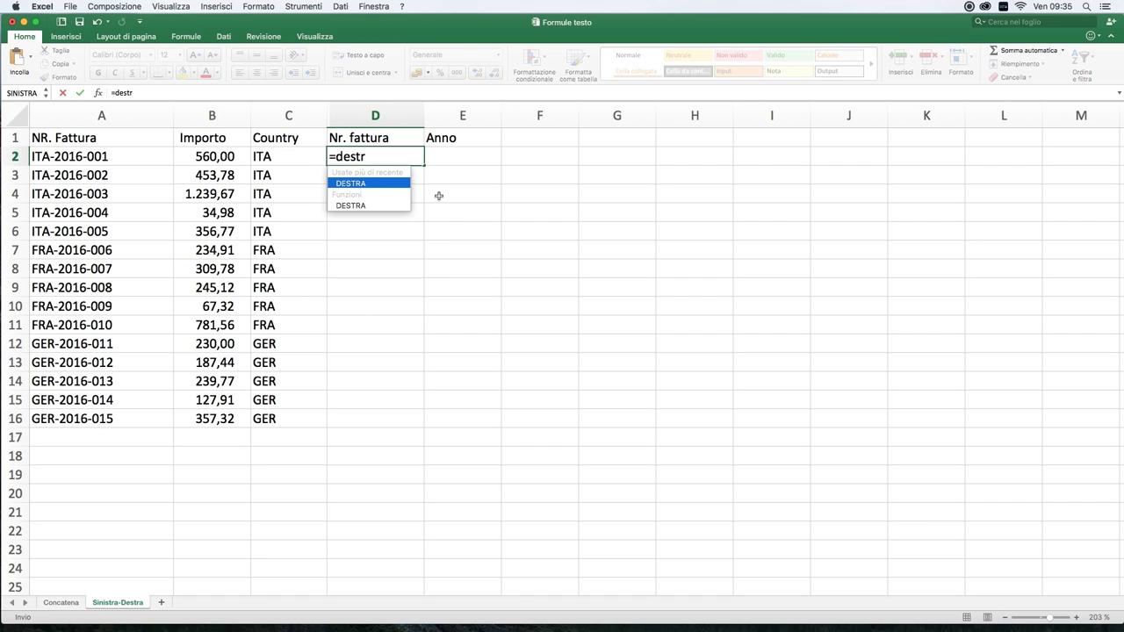
text(a()
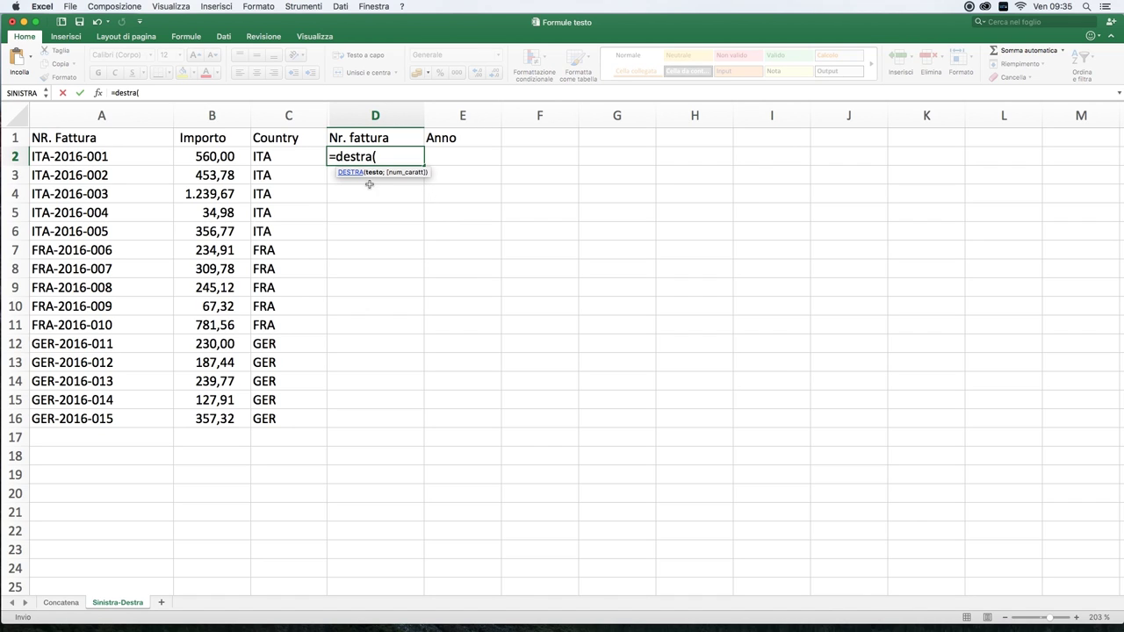
click(102, 156)
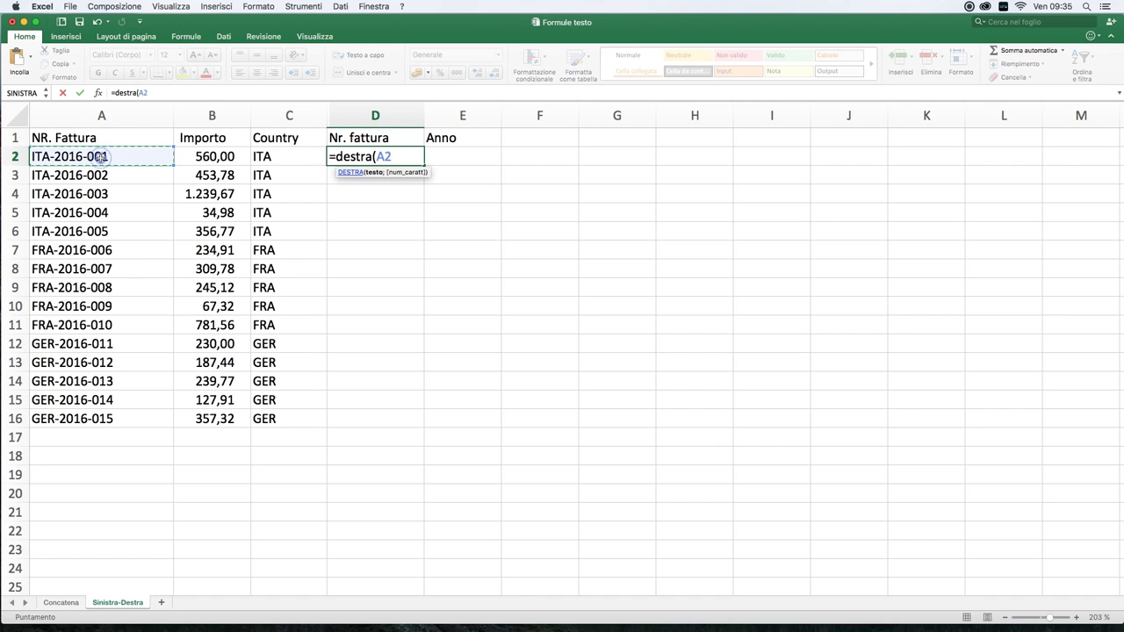
text(;)
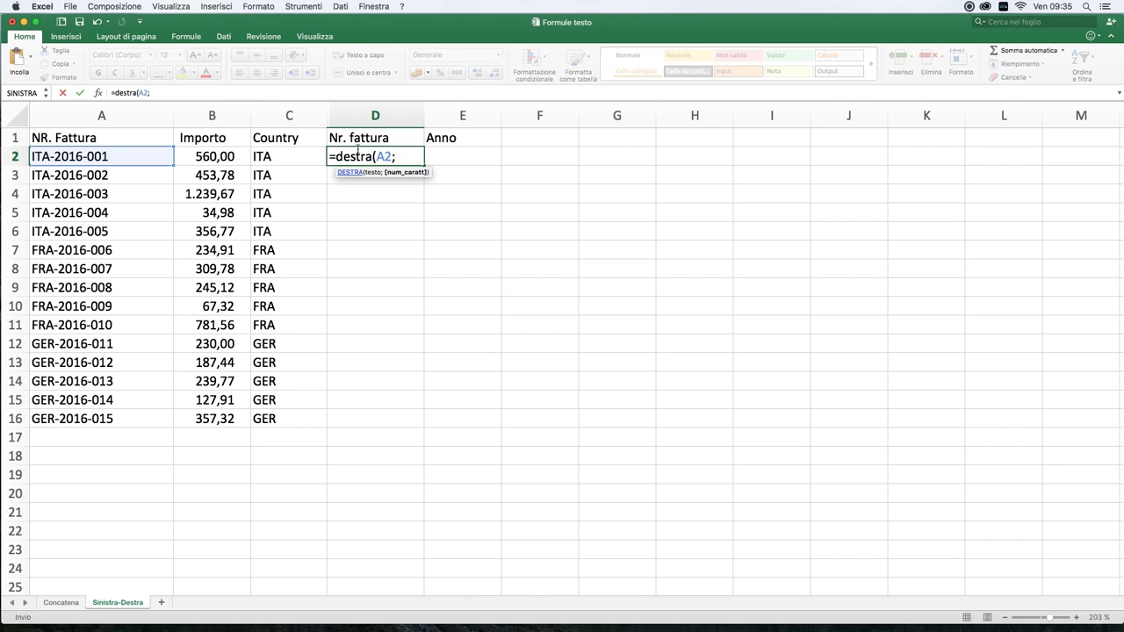
text(3)
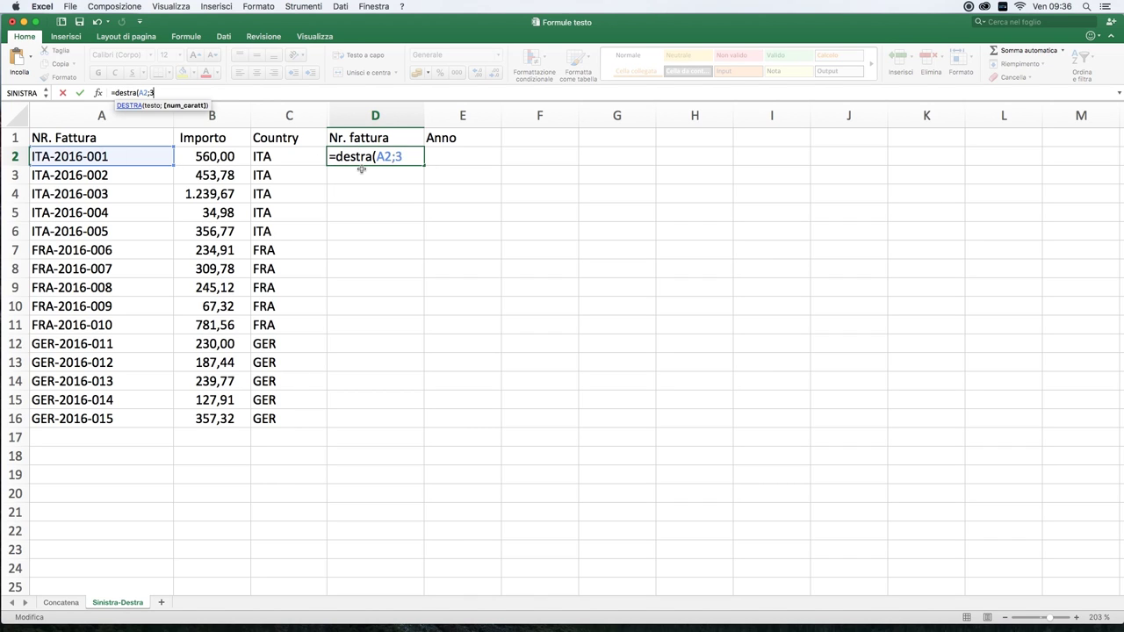
text())
key(Return)
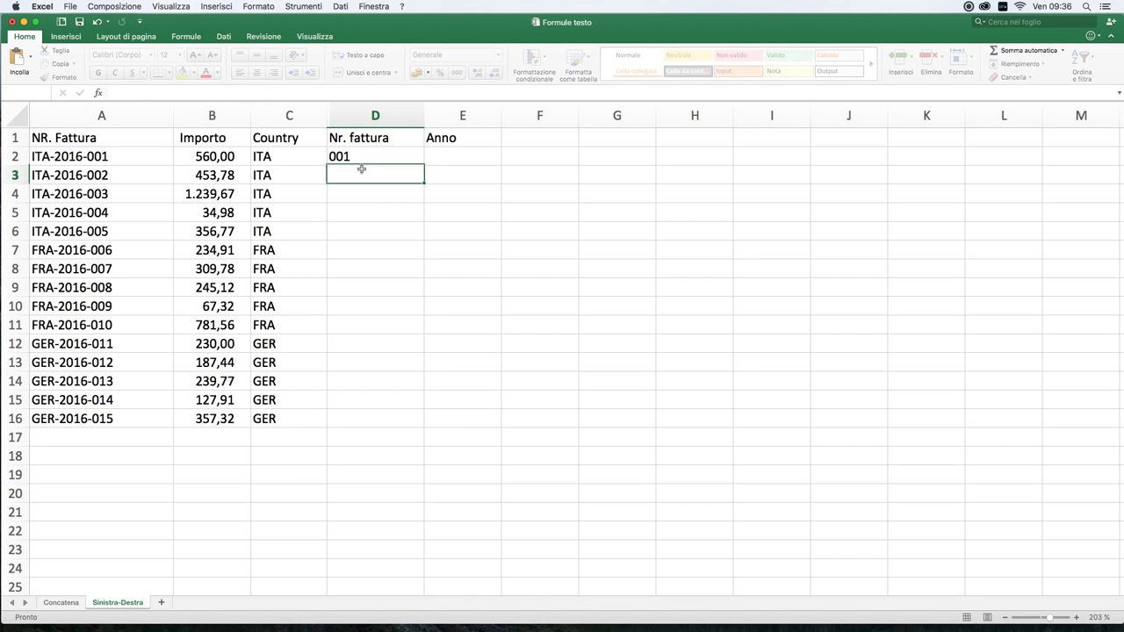
Step: Copy the D2 invoice-number formula down through D16 and check D11
click(370, 151)
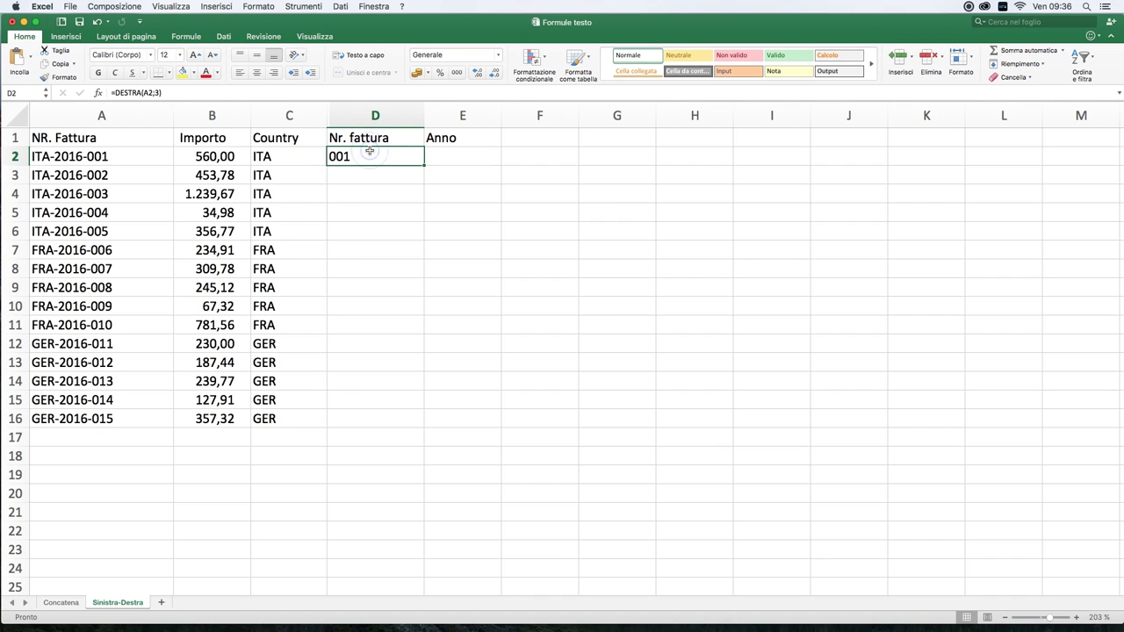
key(super+c)
drag(370, 153, 364, 412)
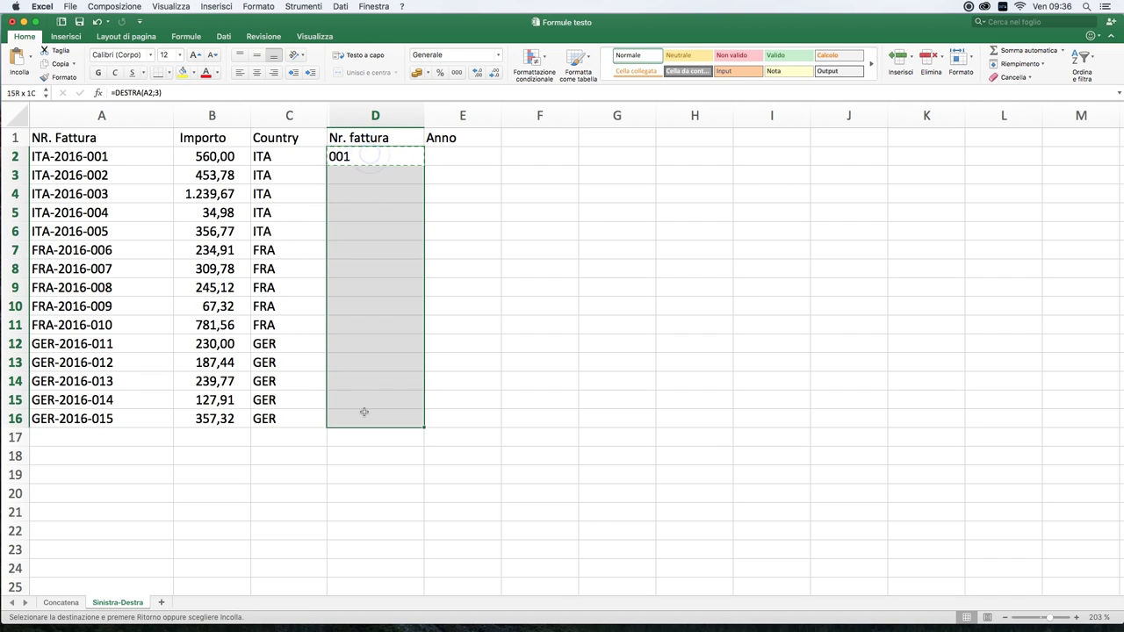
key(super+v)
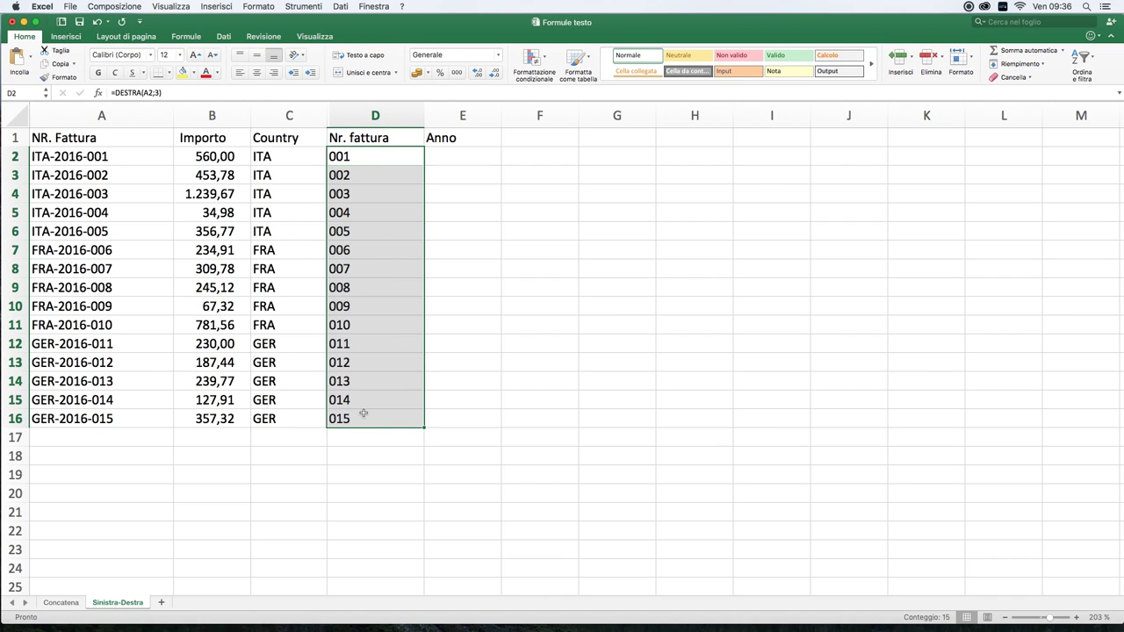
click(462, 343)
click(388, 330)
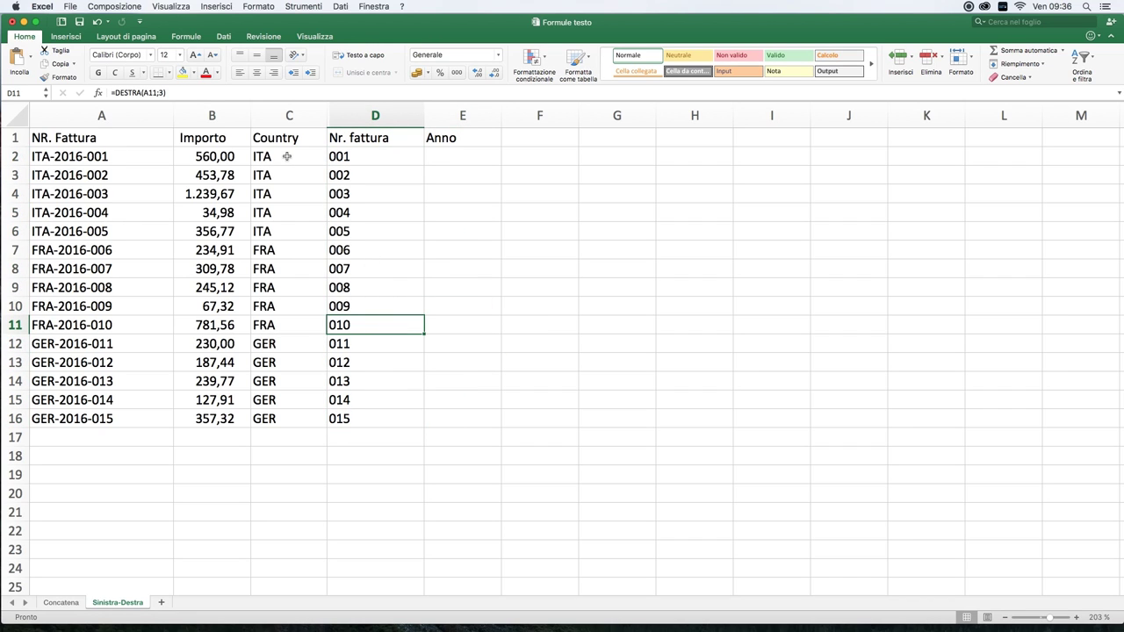
click(476, 157)
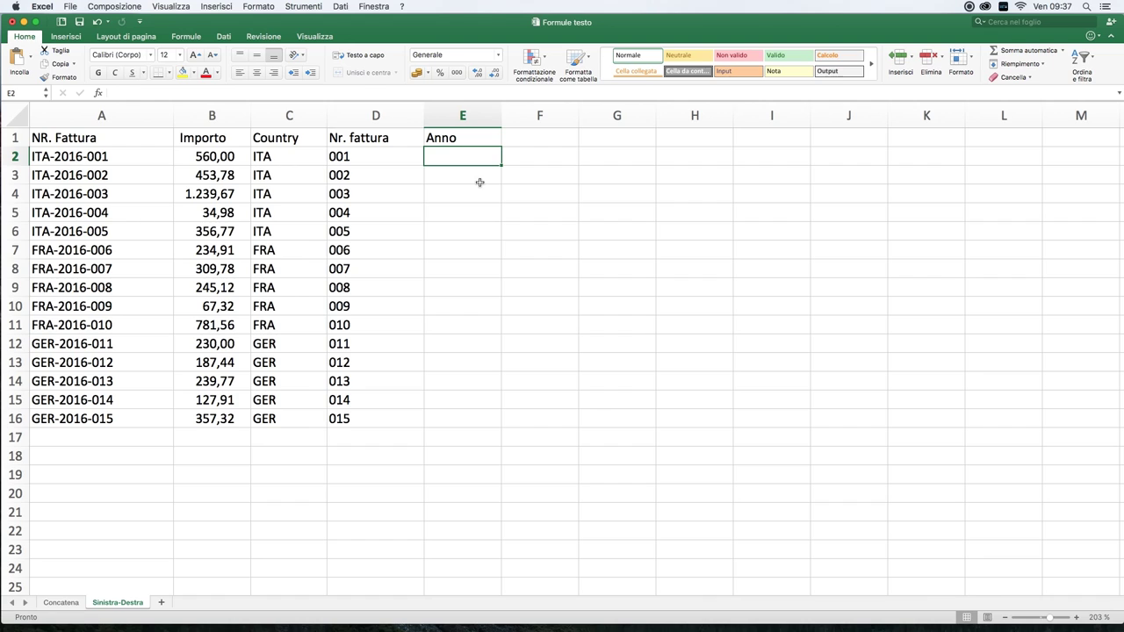
Step: Enter =STRINGA.ESTRAI(A2;5;4) in E2 to return the year 2016
text(=stri)
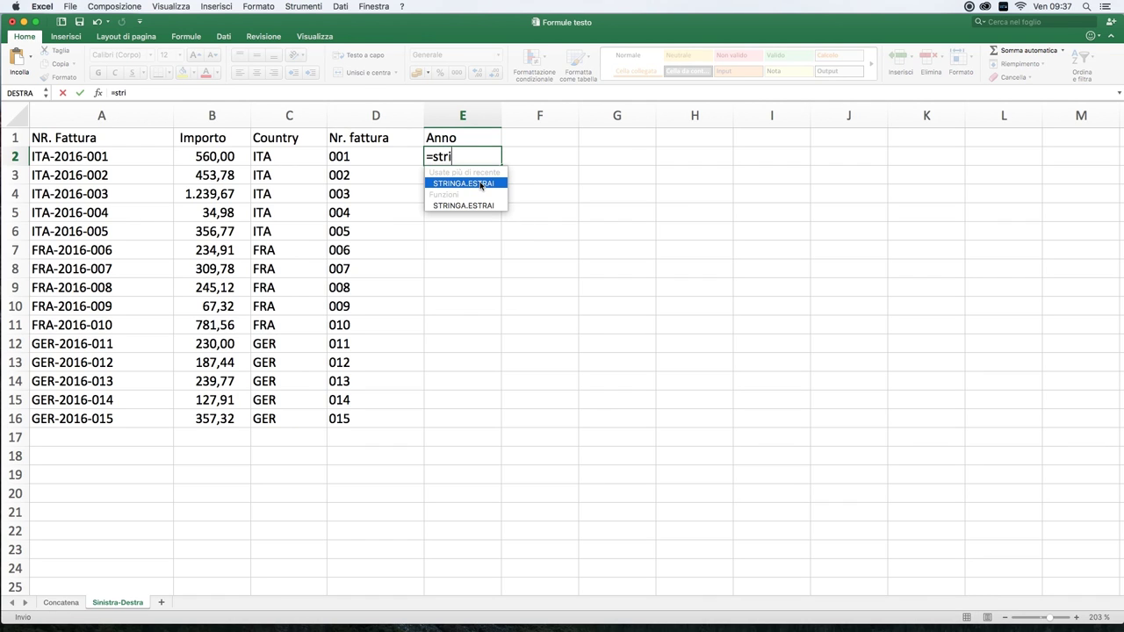
text(nga.estrai()
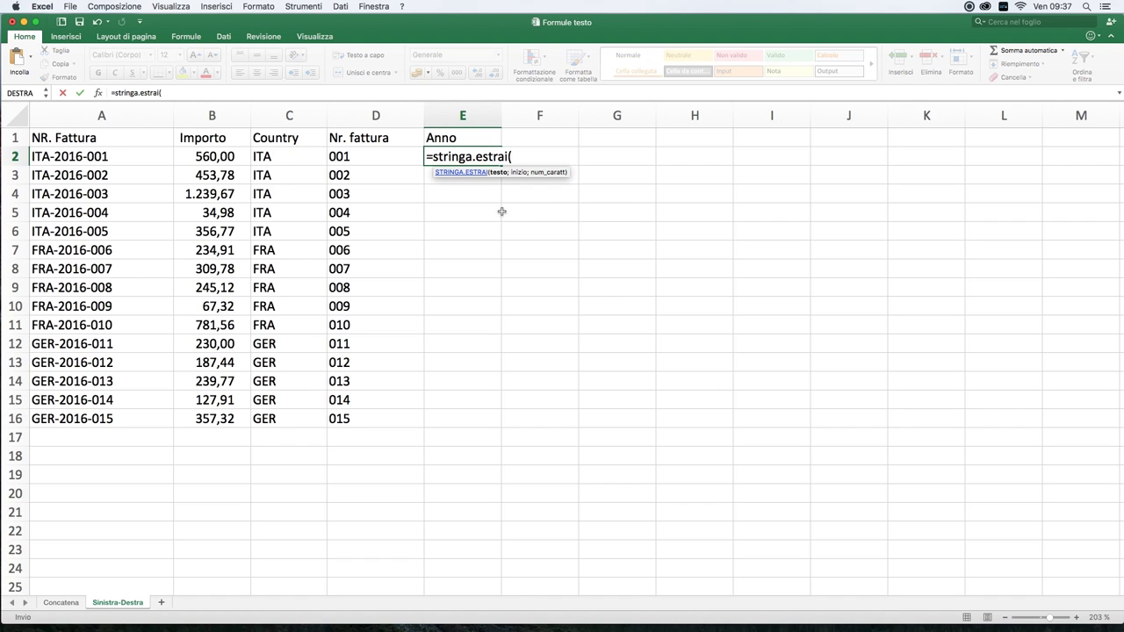
click(104, 155)
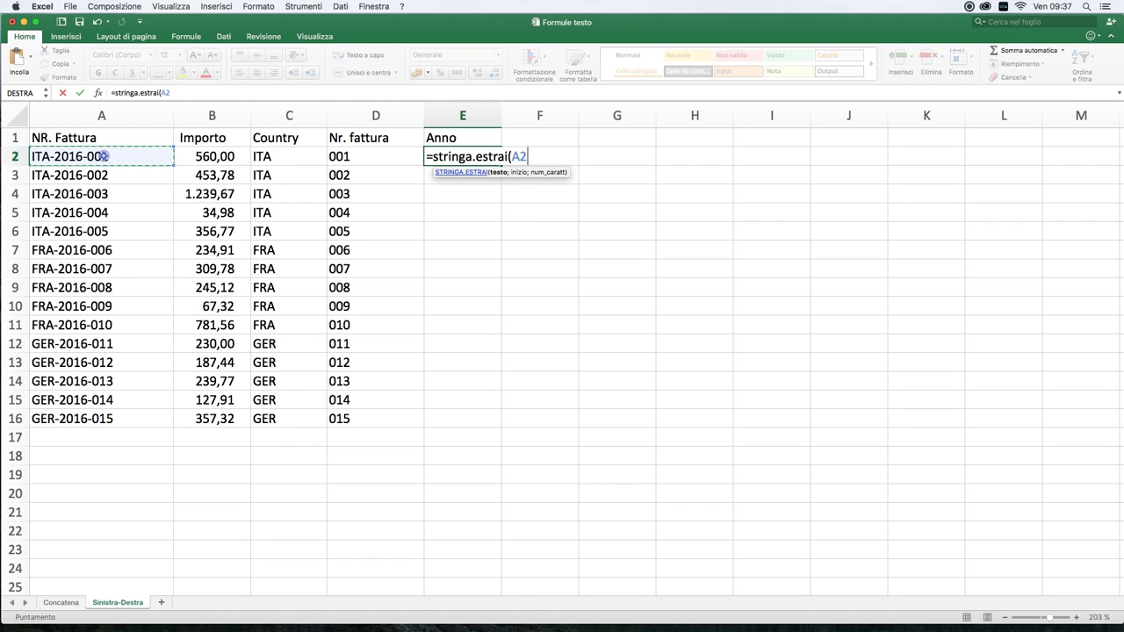
text(;)
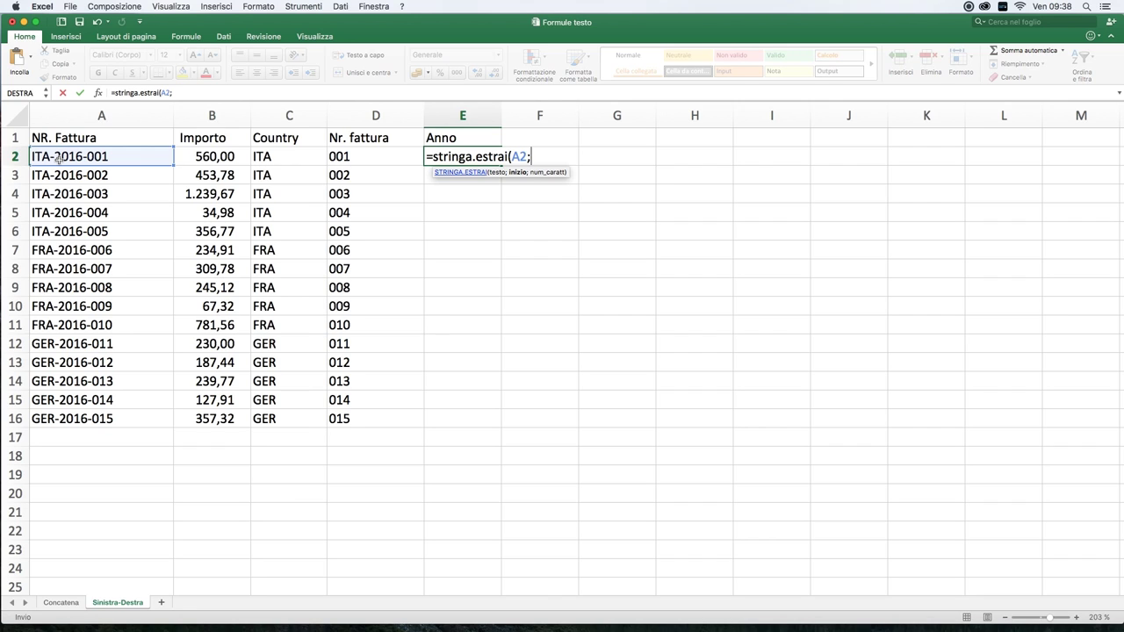
text(5;)
text(4))
key(Return)
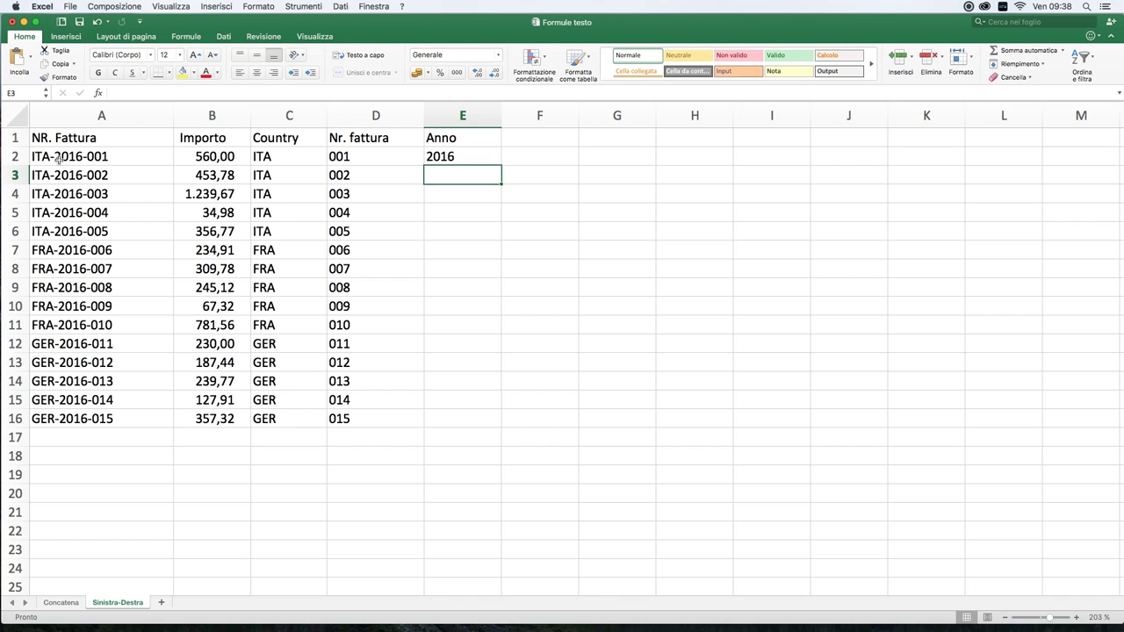
Step: Copy the E2 year formula down through E16, then review the Country formula in C5
click(445, 156)
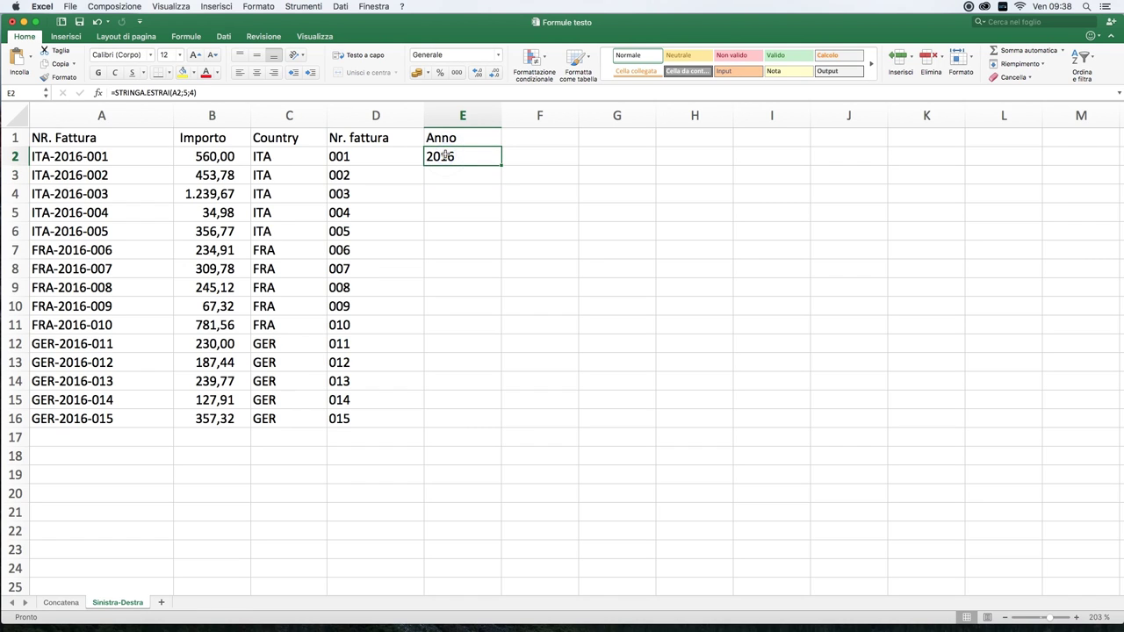
key(super+c)
drag(431, 157, 431, 416)
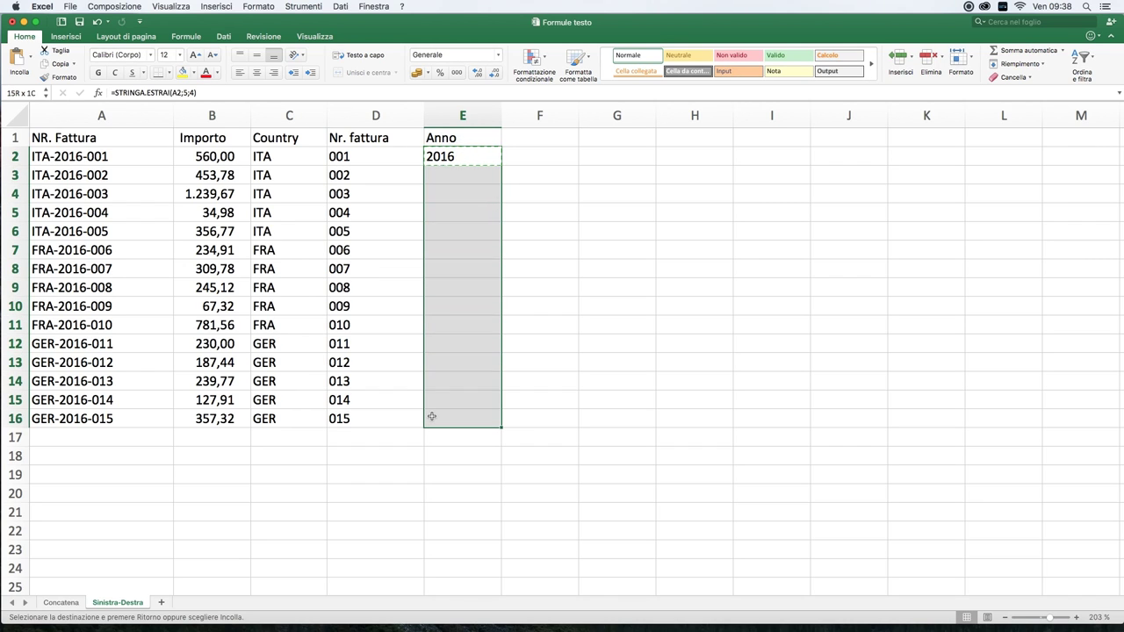
key(super+v)
key(Escape)
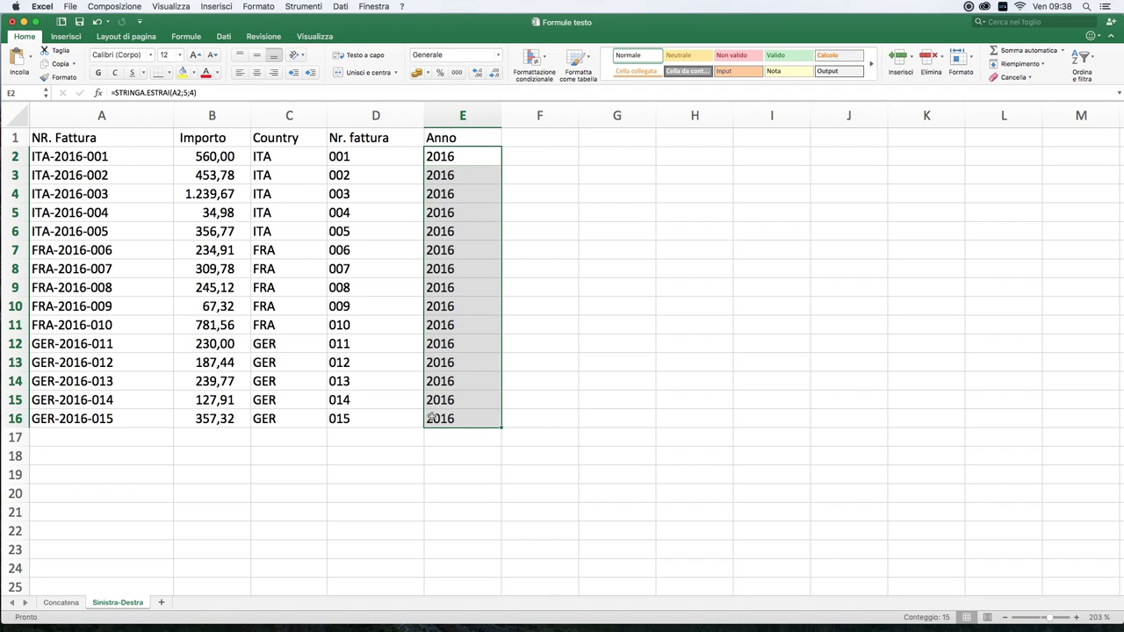
click(304, 214)
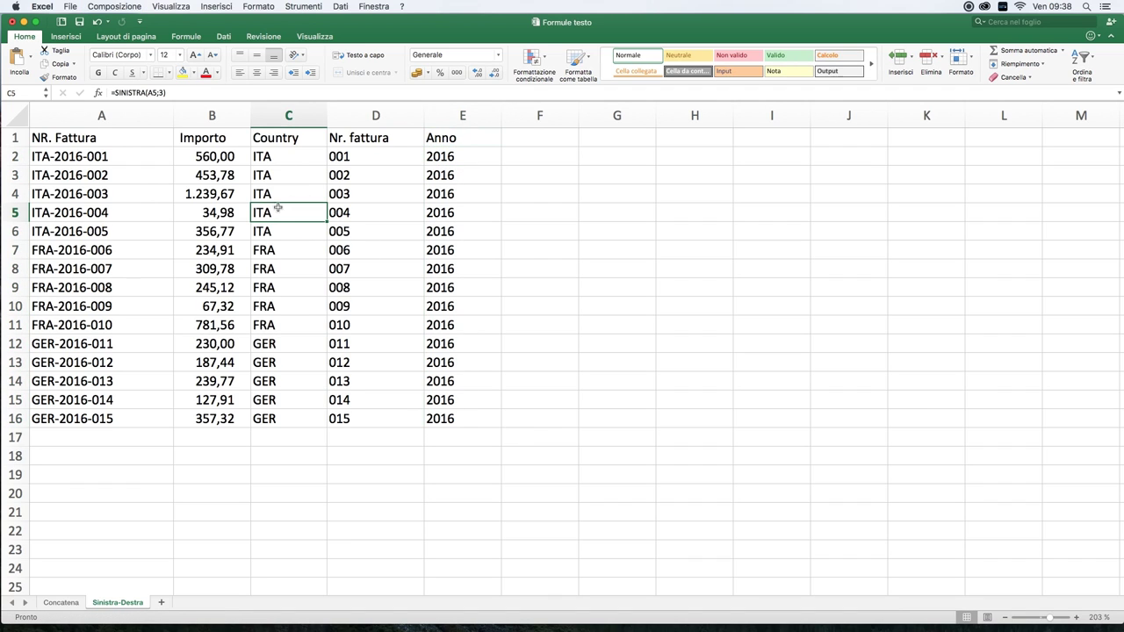
click(67, 120)
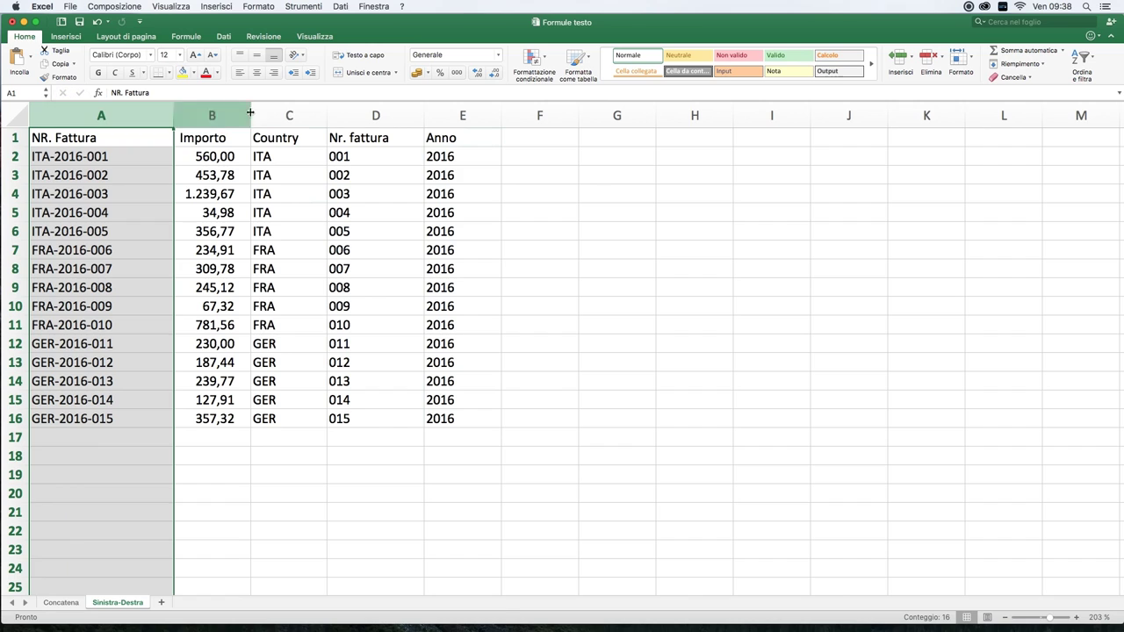
click(290, 136)
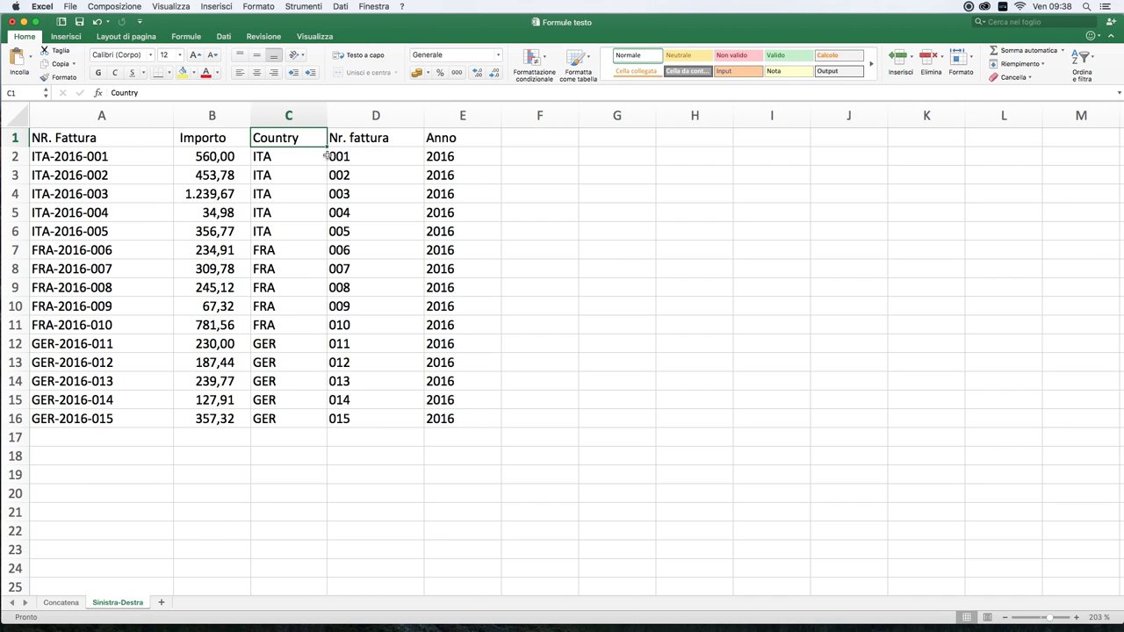
Step: Copy C2:E16 and paste it back over itself as values only
drag(323, 157, 447, 414)
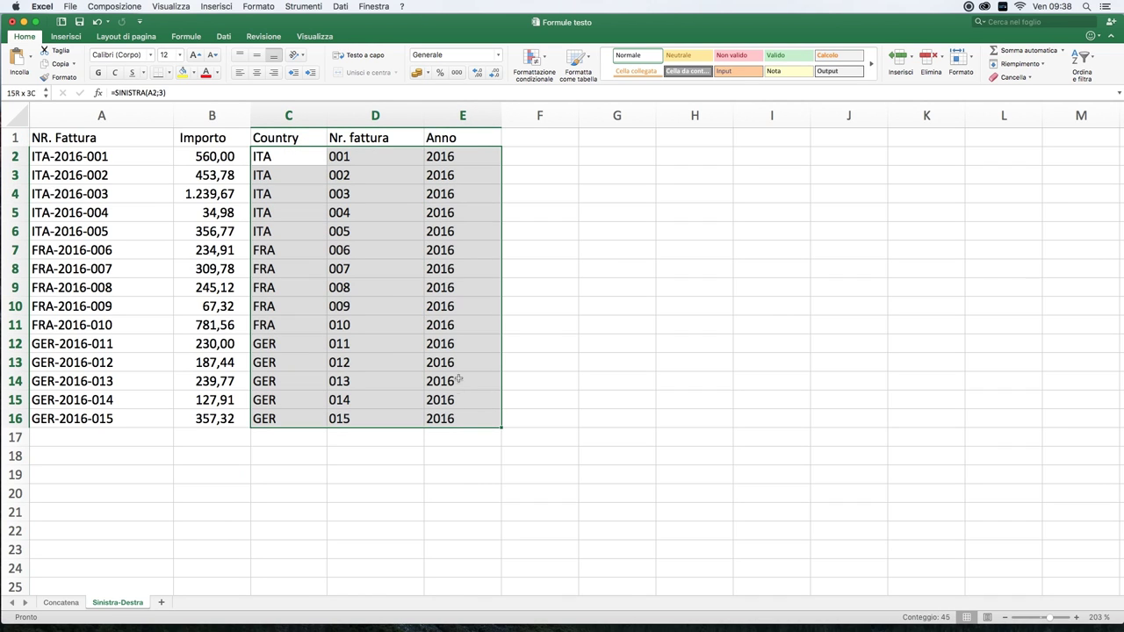
right_click(444, 194)
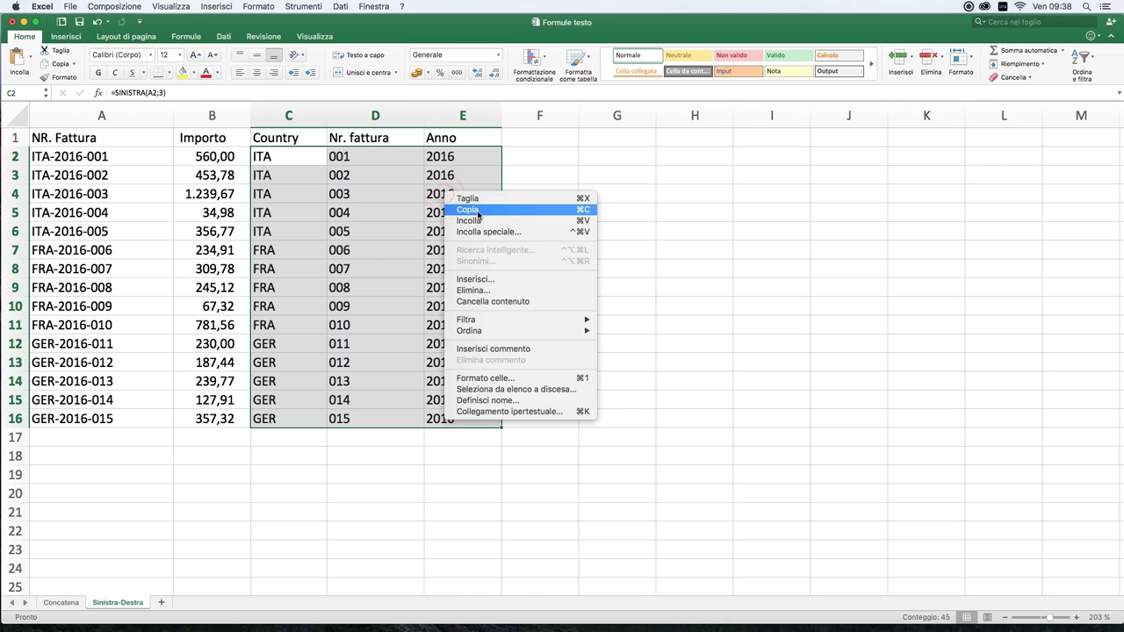
click(479, 211)
right_click(467, 183)
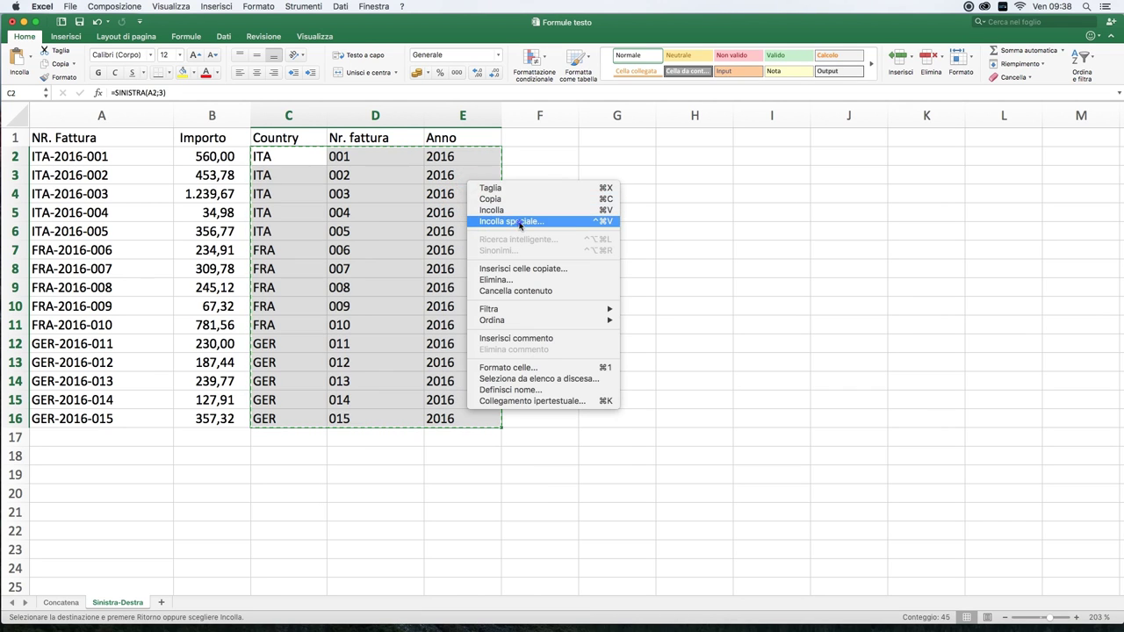
click(513, 221)
click(439, 170)
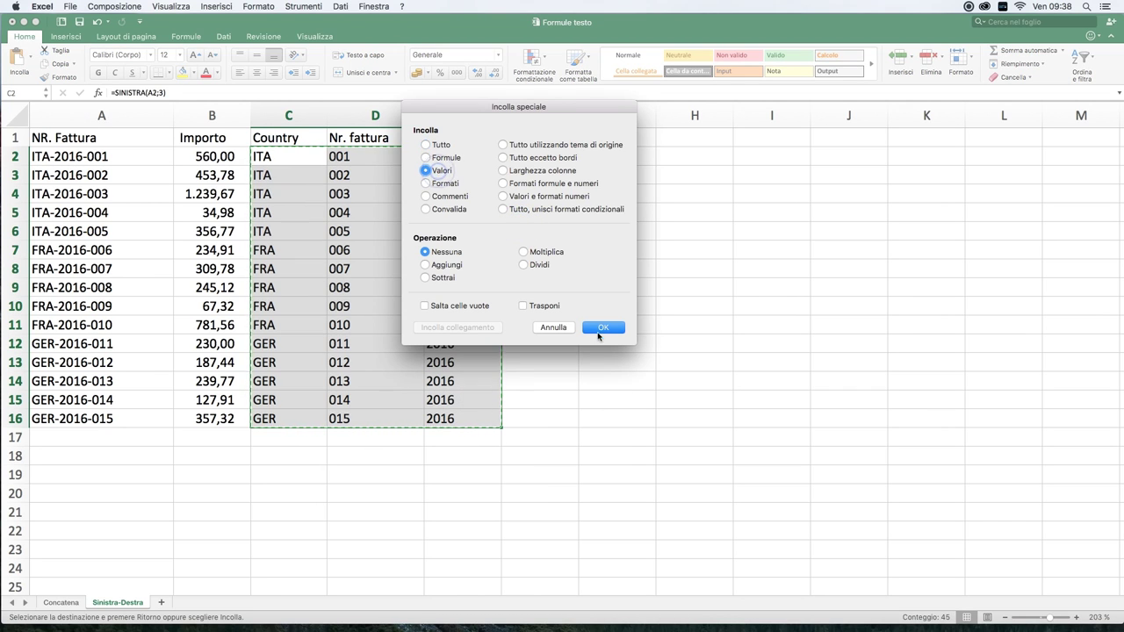
click(603, 327)
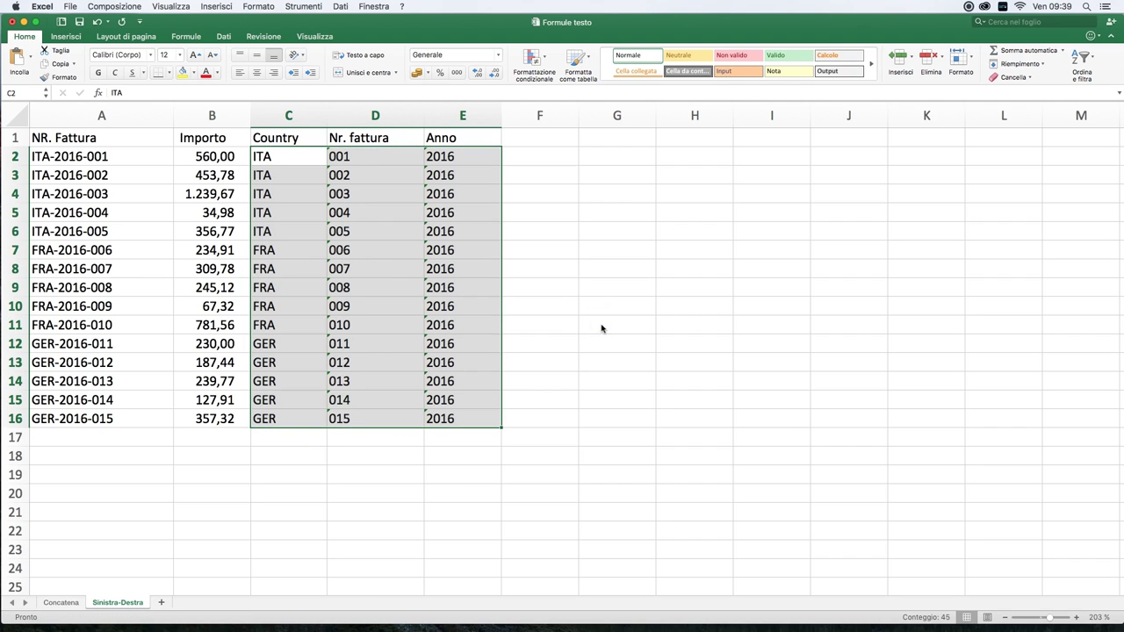
click(377, 222)
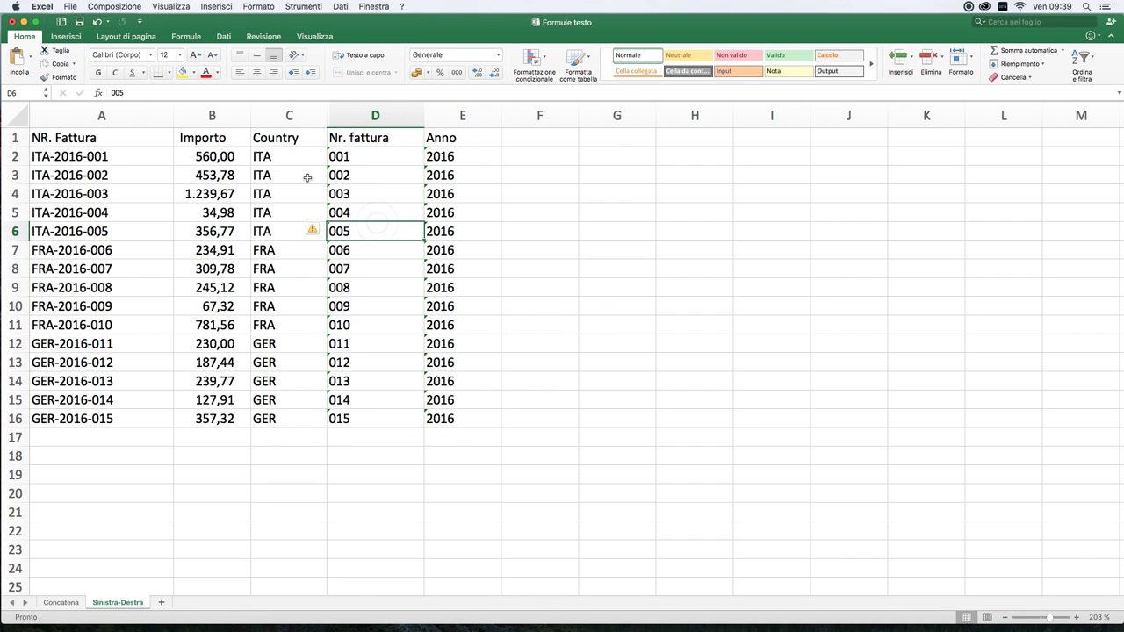
Step: Delete the original invoice-code column A, then undo the deletion
click(110, 115)
right_click(110, 115)
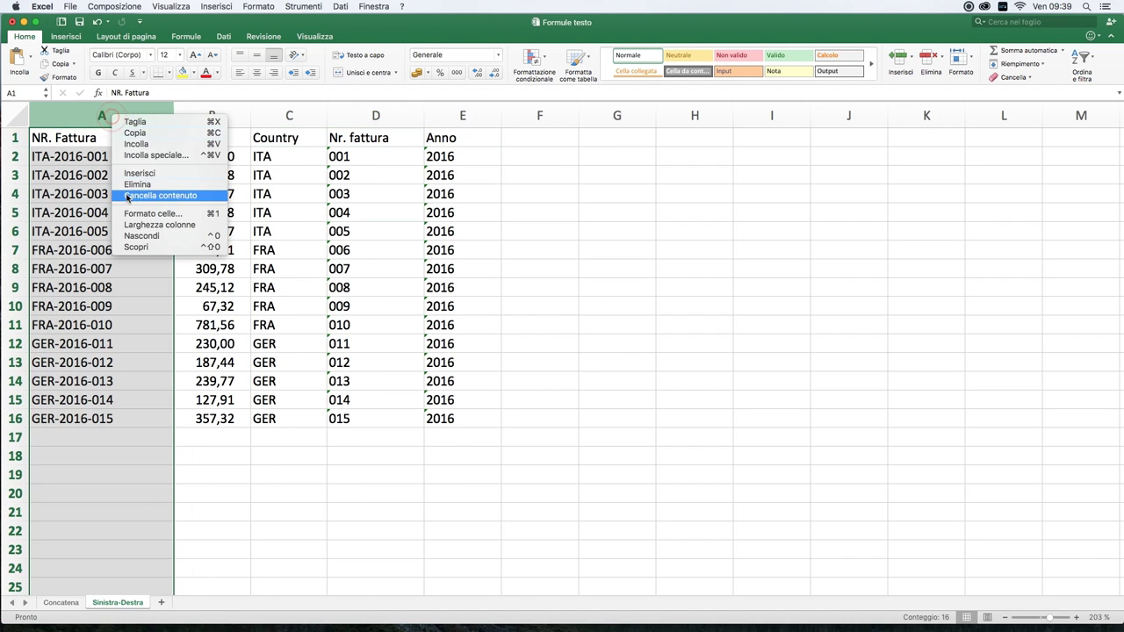
click(133, 187)
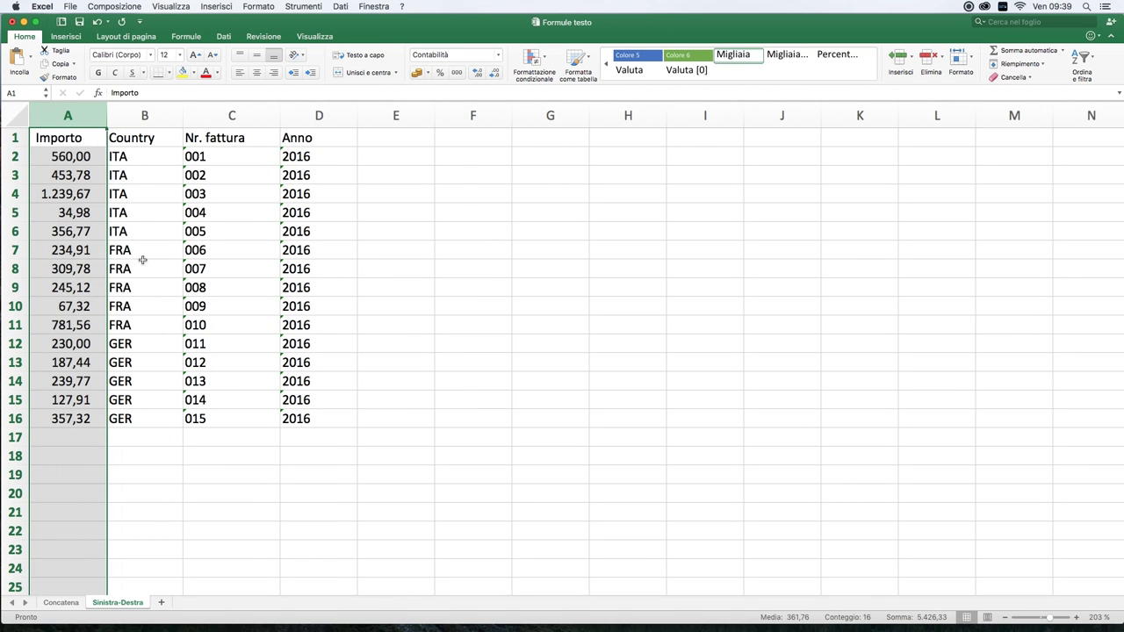
key(super+z)
click(377, 156)
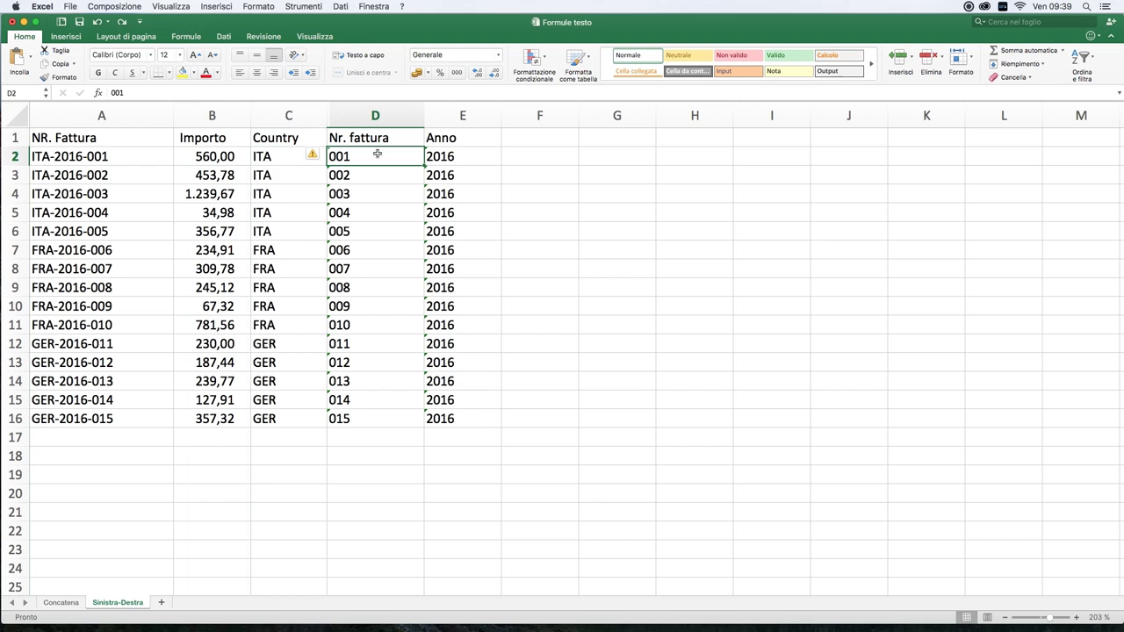
click(448, 155)
click(381, 155)
drag(349, 156, 336, 415)
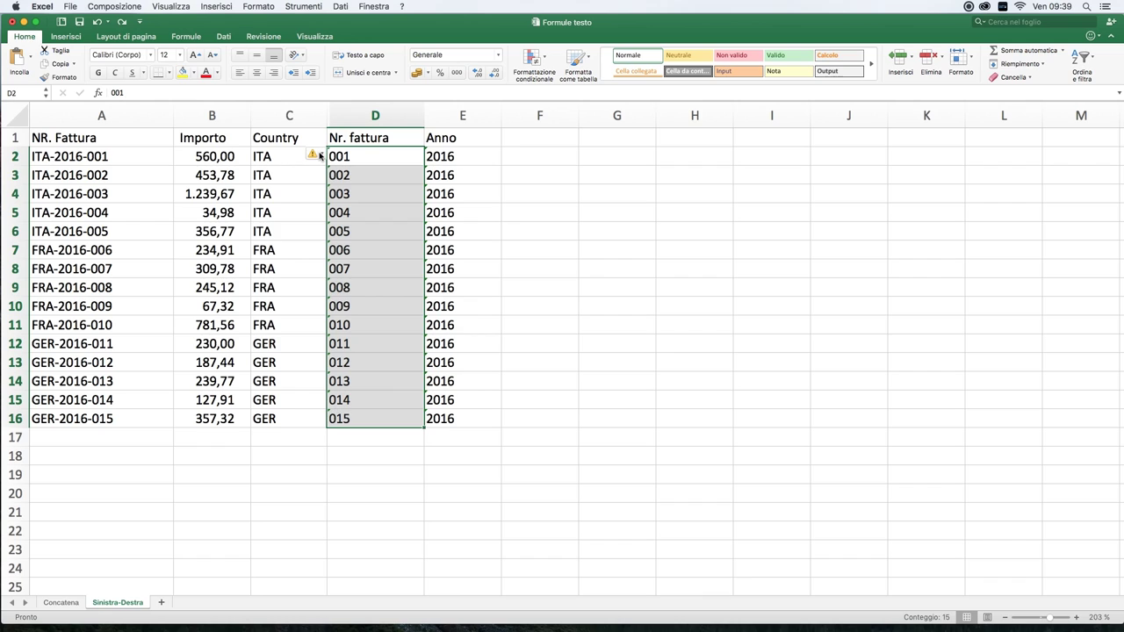
mouse_move(320, 156)
click(321, 156)
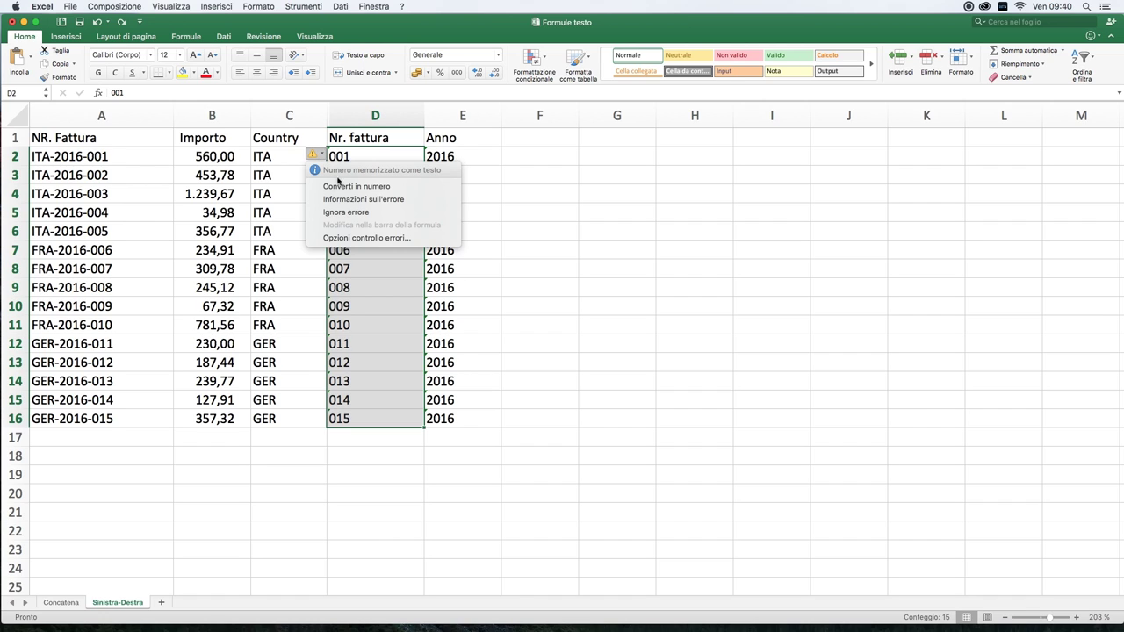
click(343, 186)
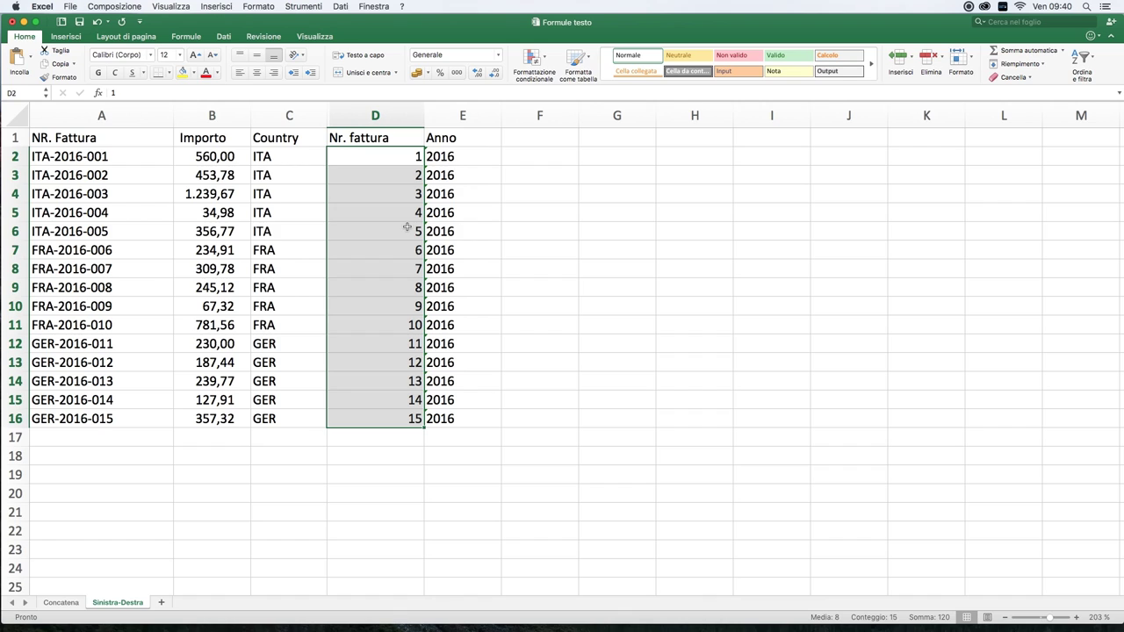
click(96, 23)
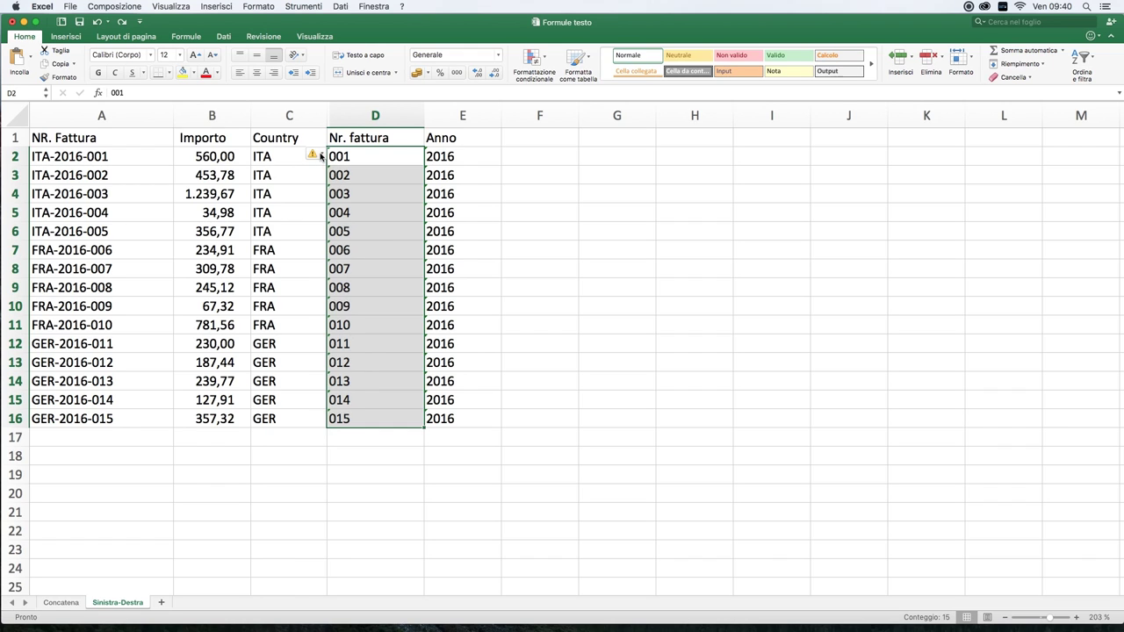
Step: Ignore the number-stored-as-text warning on the Nr. fattura cells D2:D16
click(321, 156)
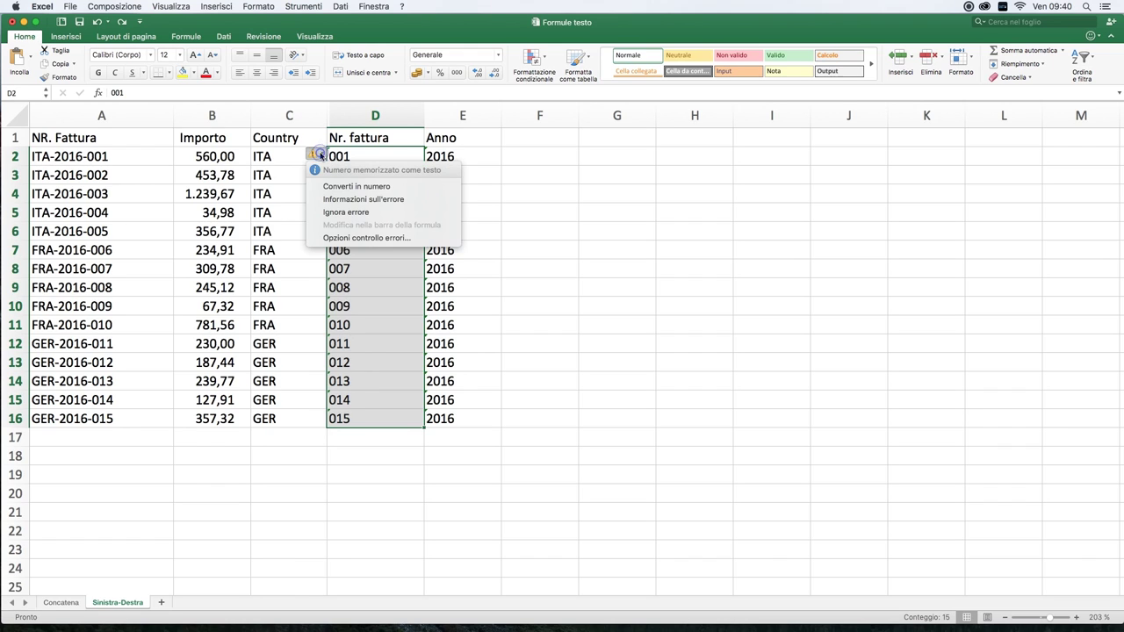
click(343, 212)
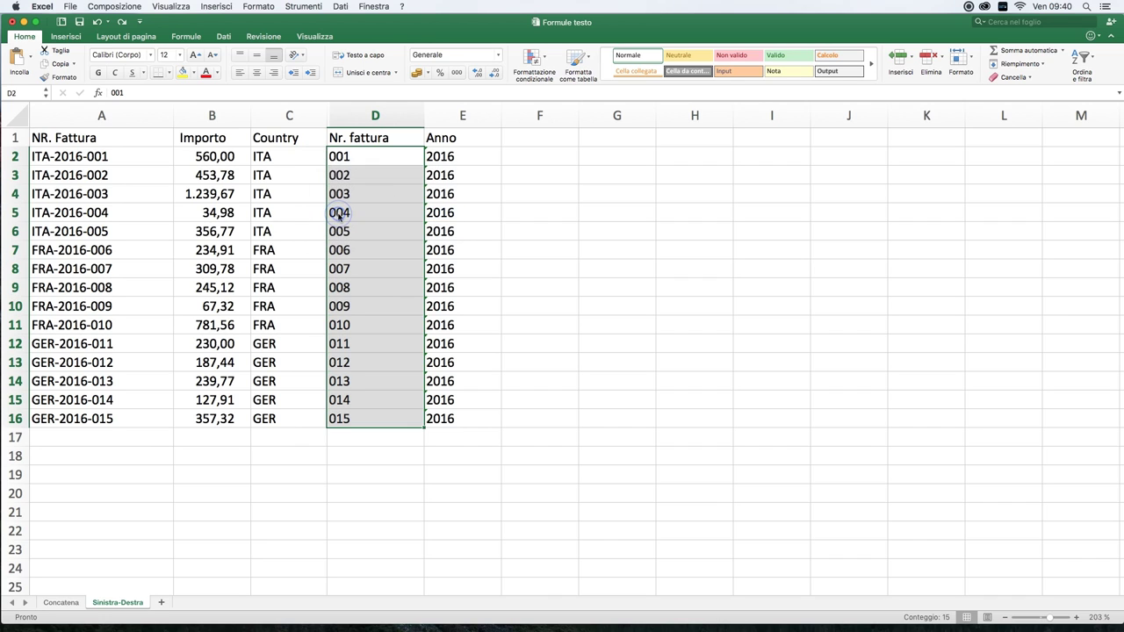
click(372, 155)
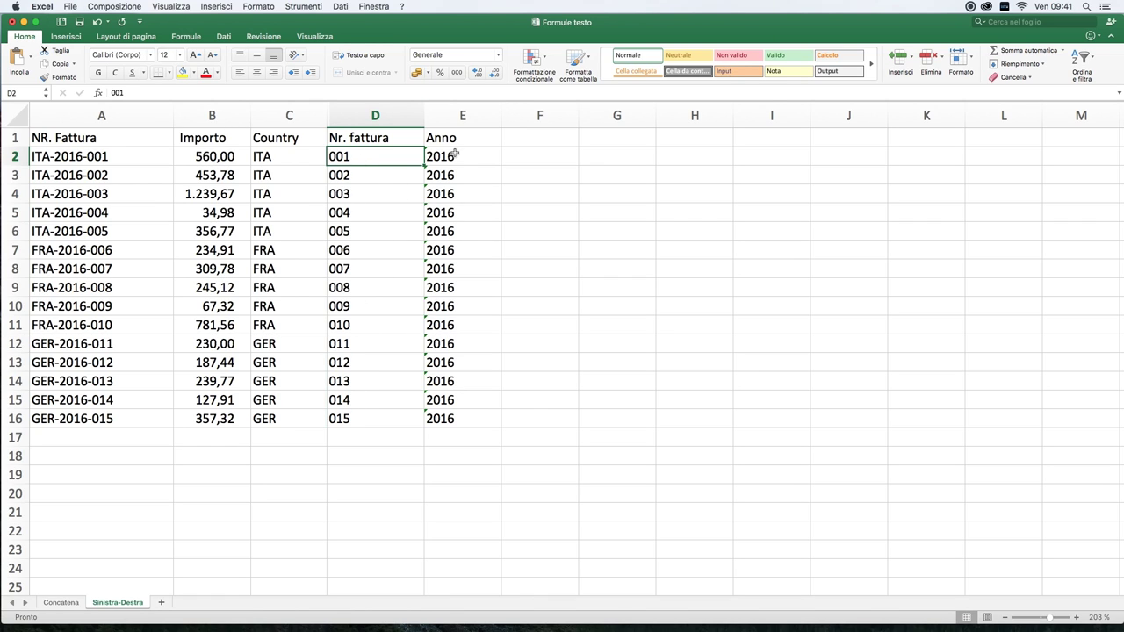
Step: Ignore the same text-number warning on the Anno years E2:E16
drag(450, 154, 452, 422)
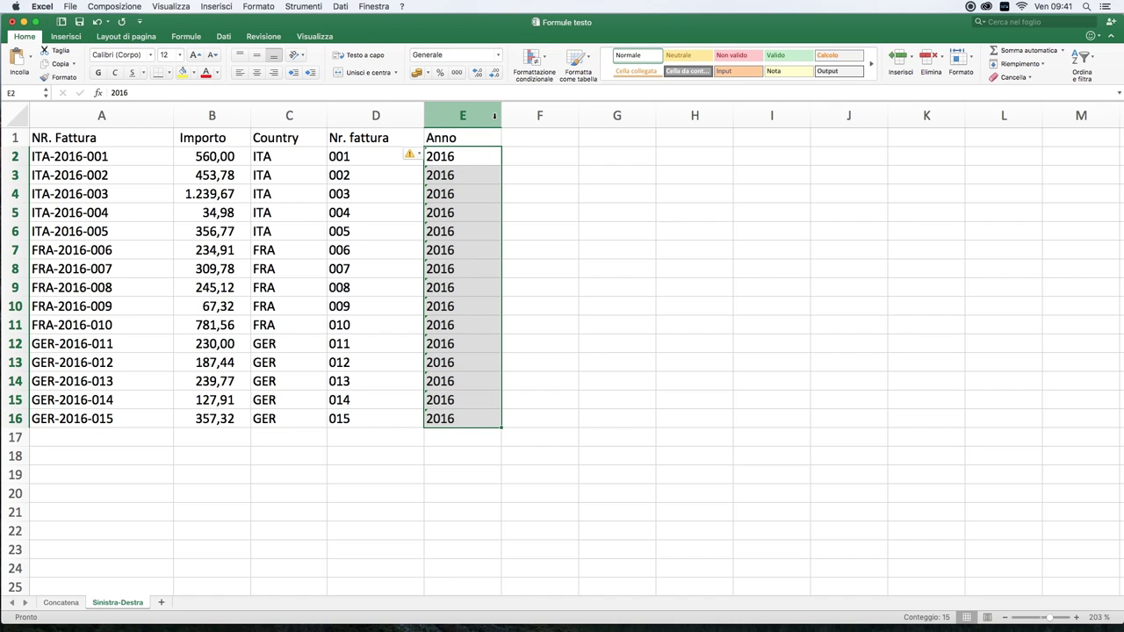
click(413, 155)
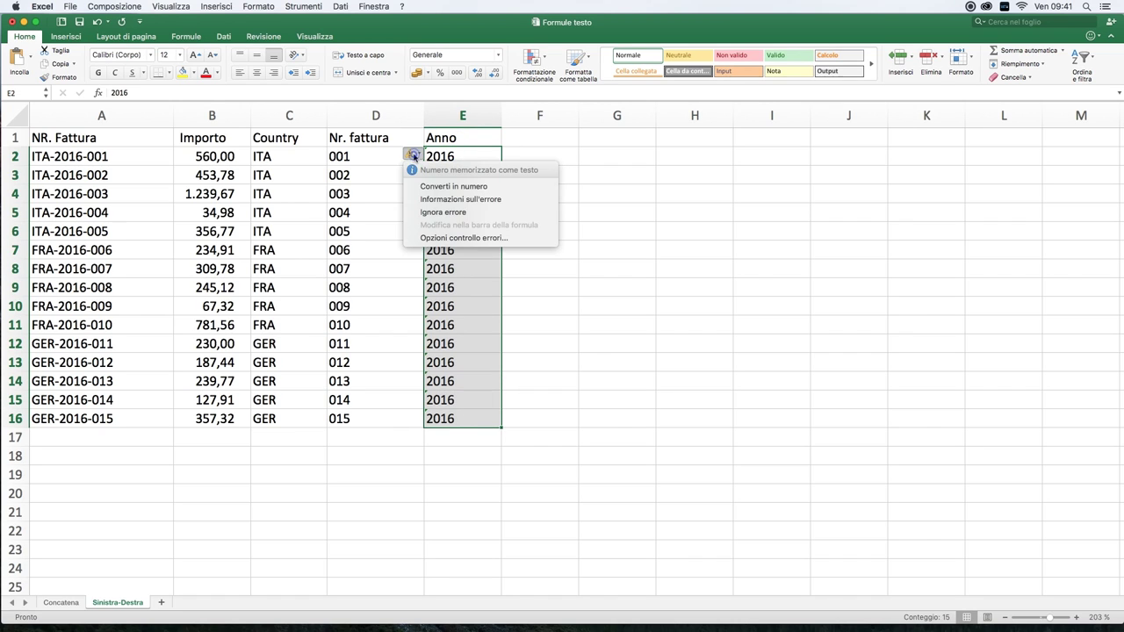
click(430, 213)
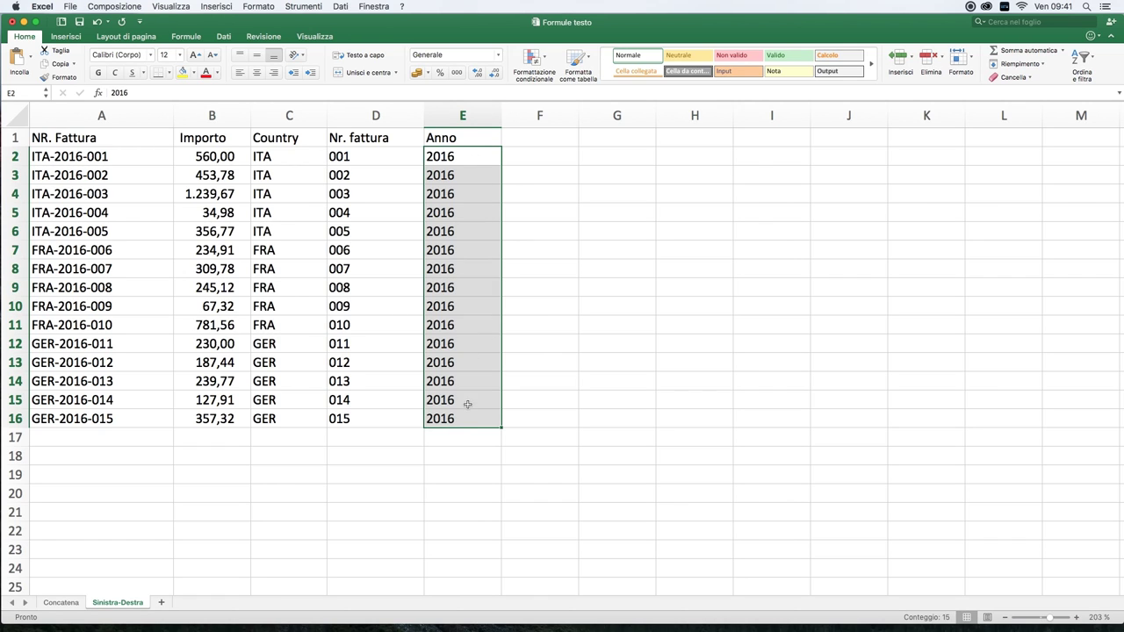
key(Left)
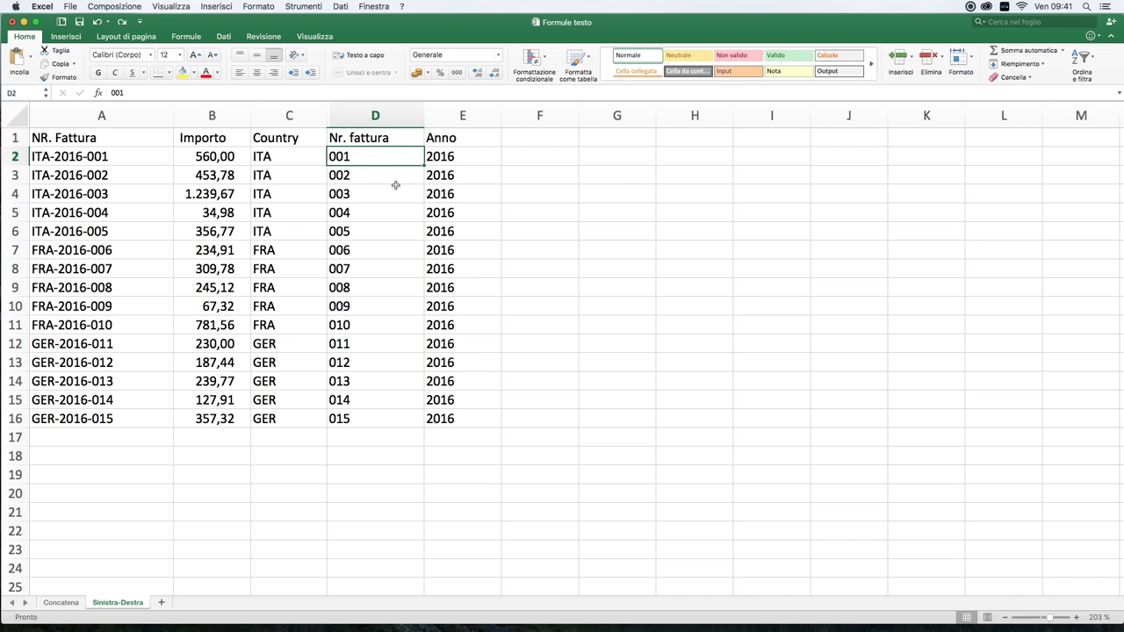